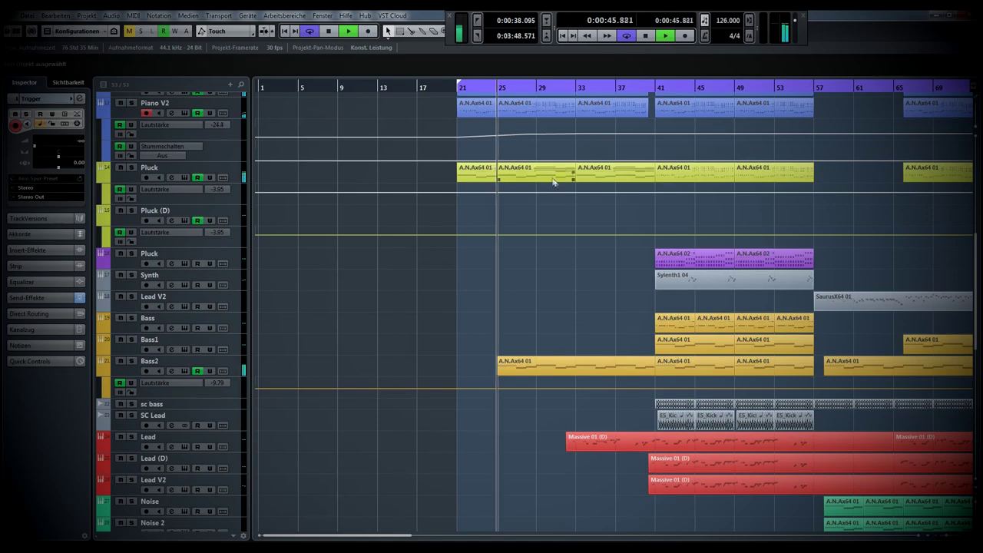
- Open the yellow Pluck clip at bar 25 in the note editor to view its chords, and return to the arrangement
double_click(537, 178)
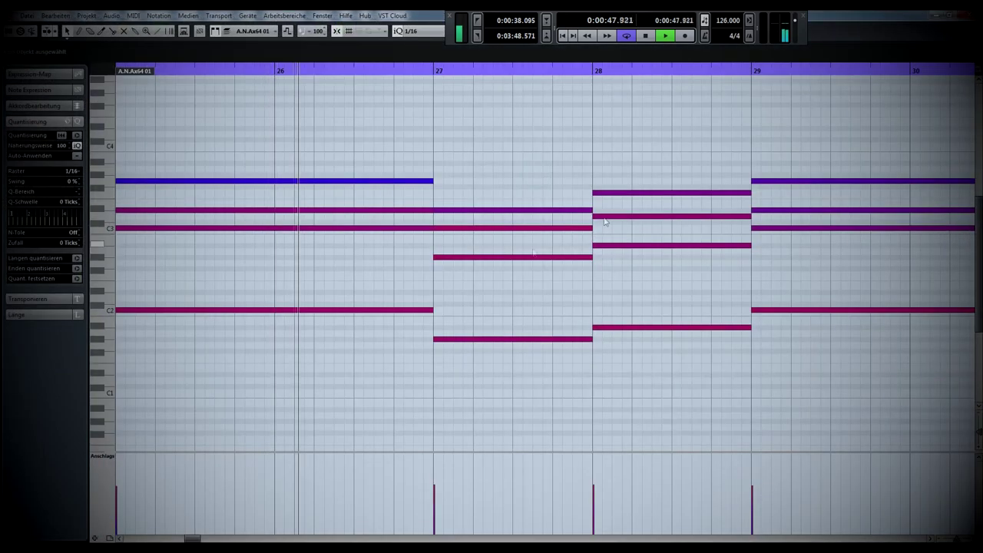
click(964, 15)
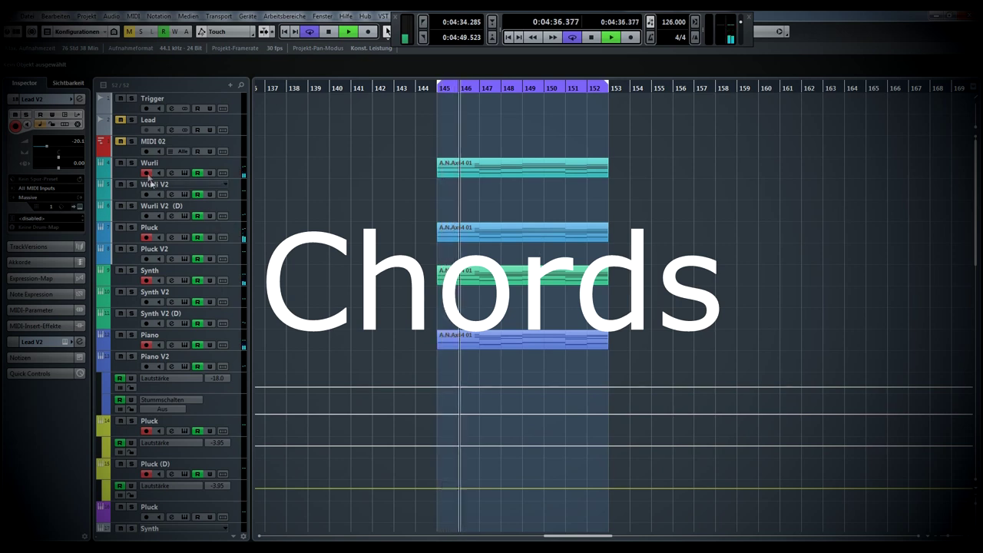
- Audition the Wurli, Pluck, Synth and Piano chord tracks by switching their solos, ending with all four layered
click(132, 163)
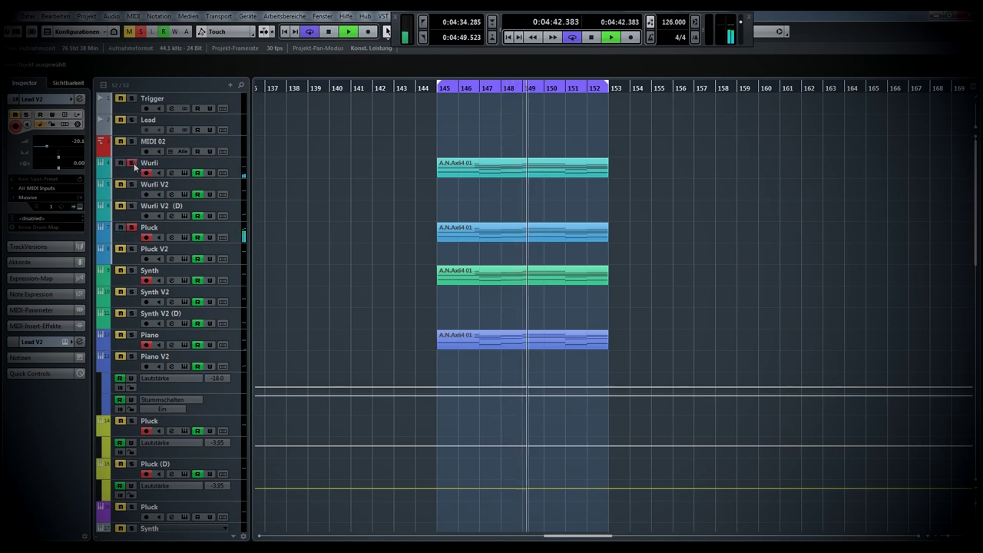
click(132, 163)
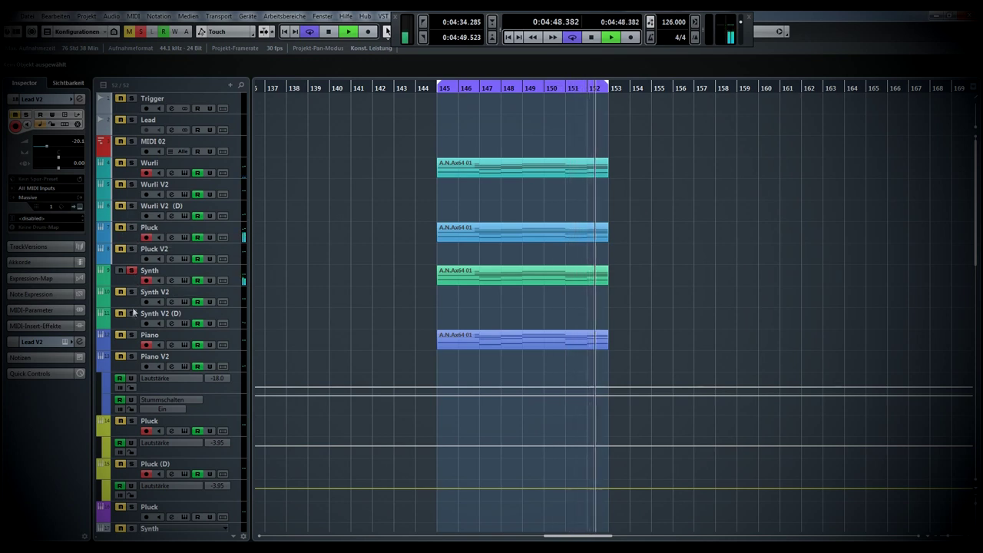
click(131, 227)
click(131, 163)
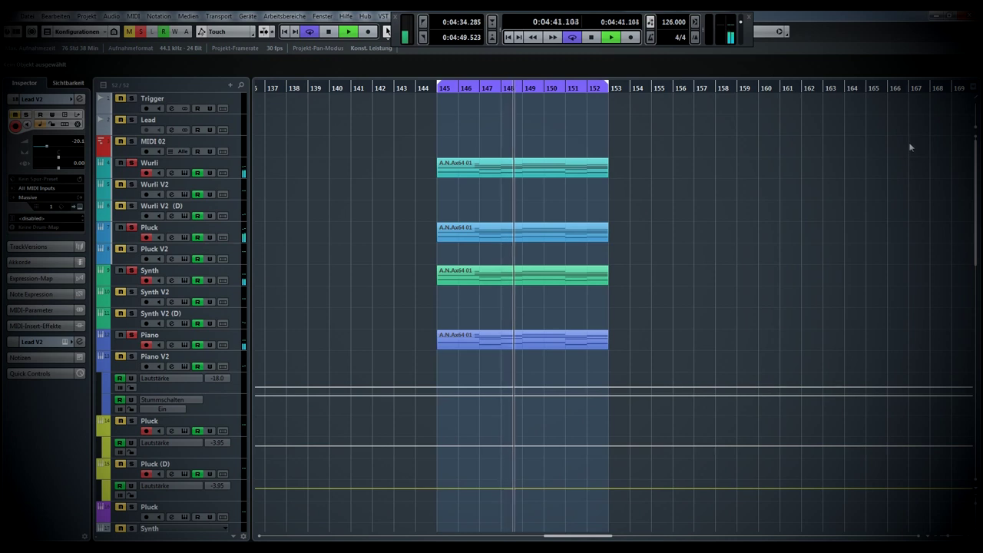
click(564, 84)
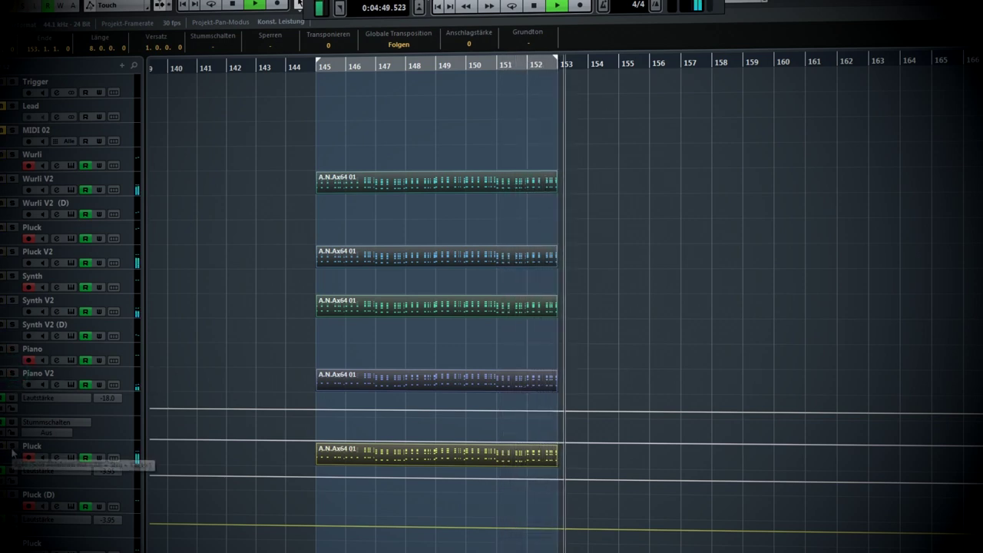
- Loop bars 145–152 and audition Bass, Bass1 and Bass2 by switching their solos, ending with all three together
click(483, 66)
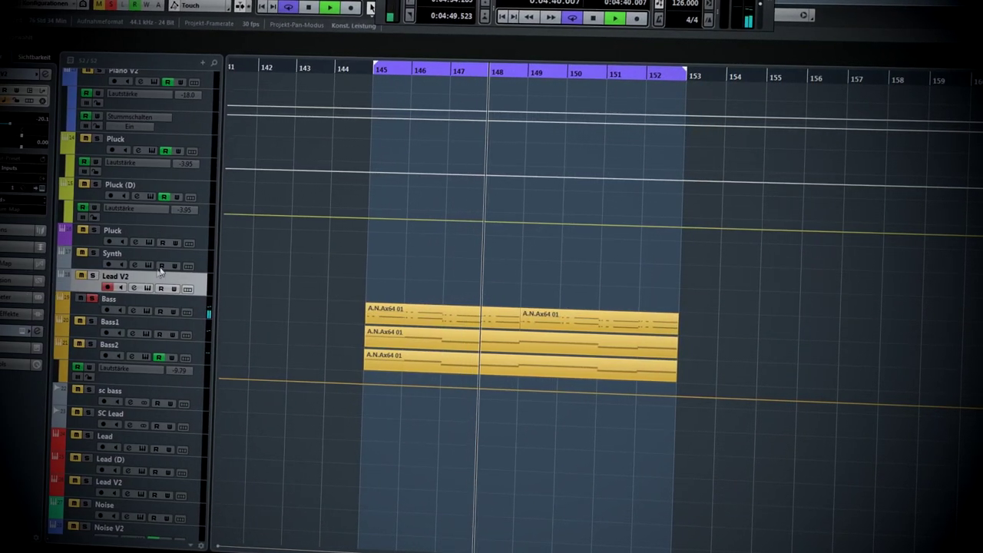
click(88, 322)
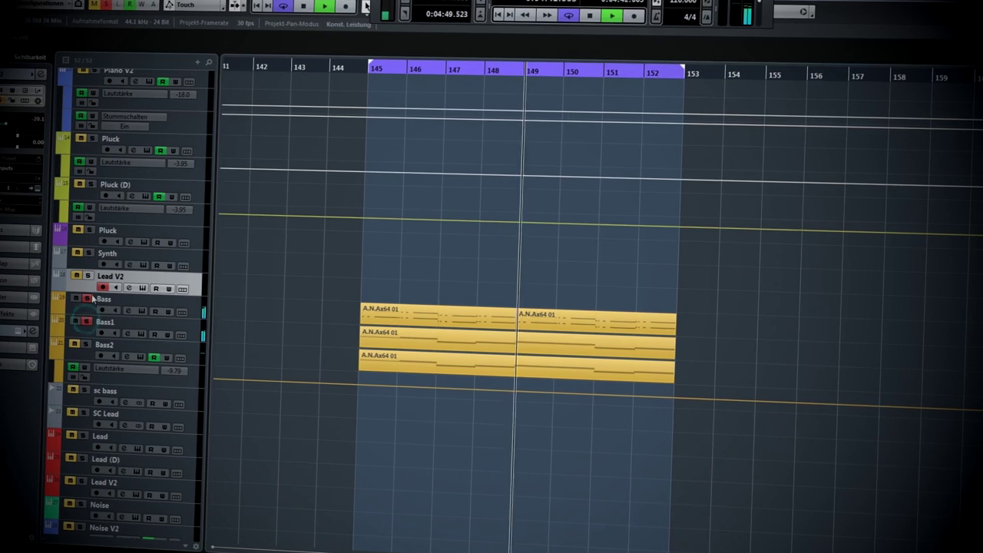
click(89, 298)
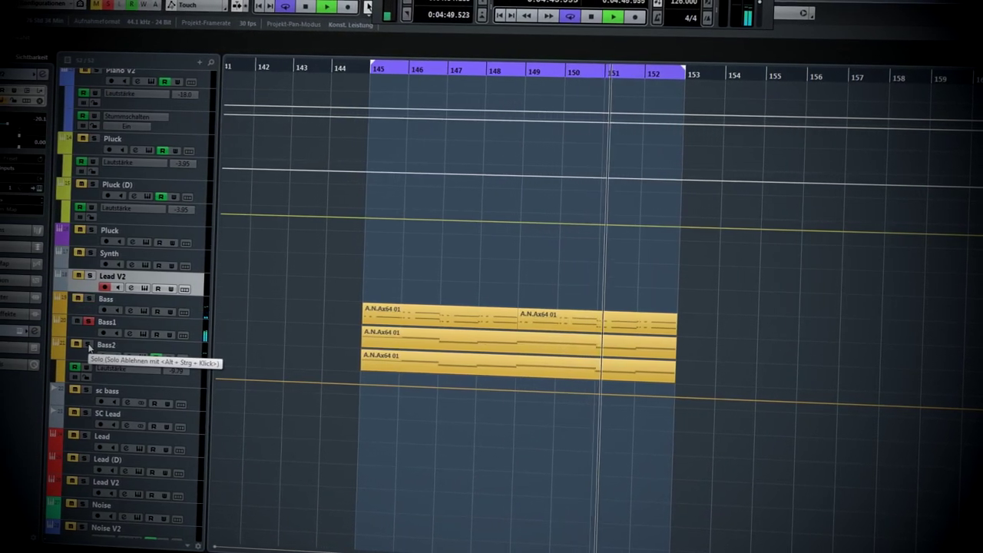
click(88, 344)
click(86, 322)
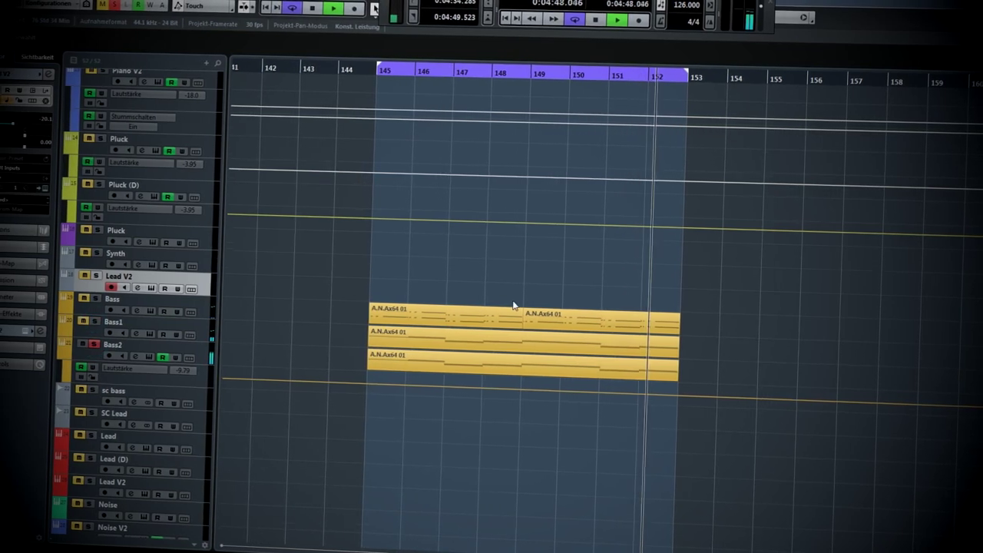
click(99, 321)
click(100, 298)
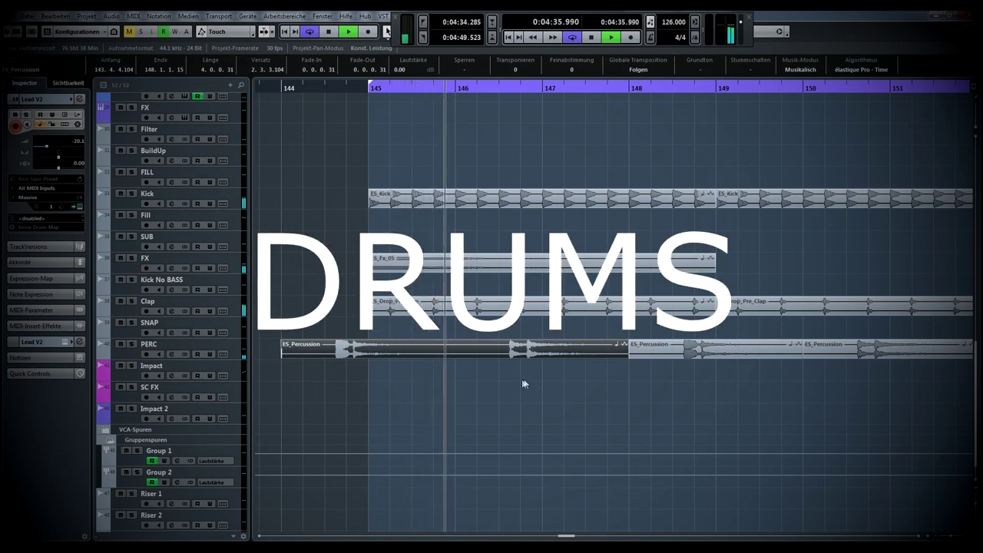
- Examine the drum clips on the Kick, Fill, FX, Clap and PERC tracks across bars 145–152
scroll(526, 385, down, 1)
drag(838, 407, 922, 379)
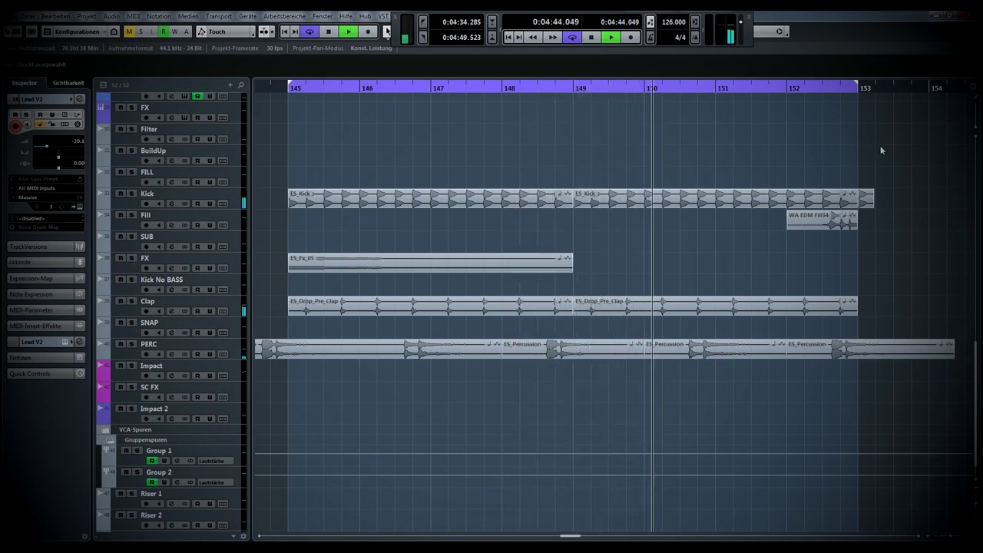
click(754, 83)
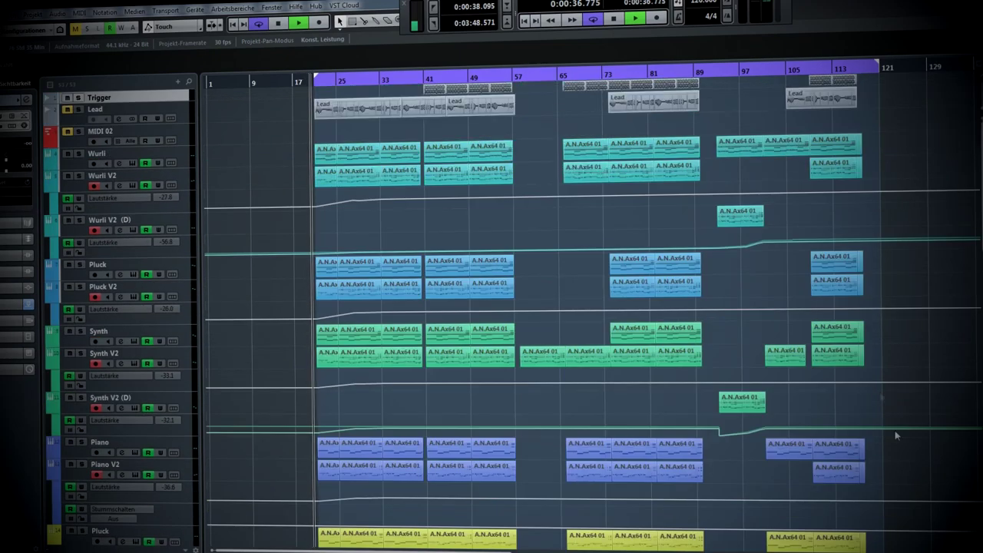
- Inspect the notes of the yellow Pluck track's clip starting at bar 25, and return to the full arrangement
scroll(591, 307, up, 7)
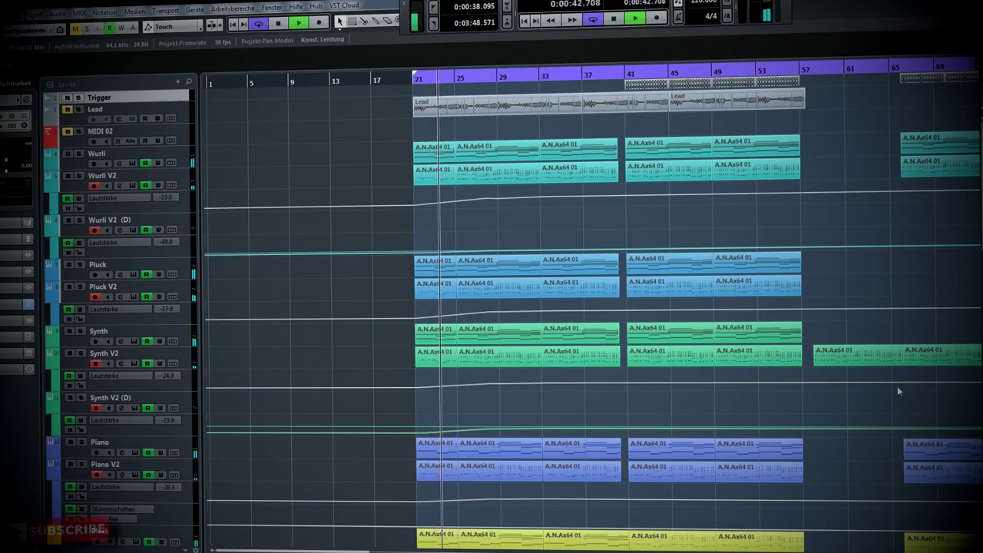
scroll(887, 341, down, 6)
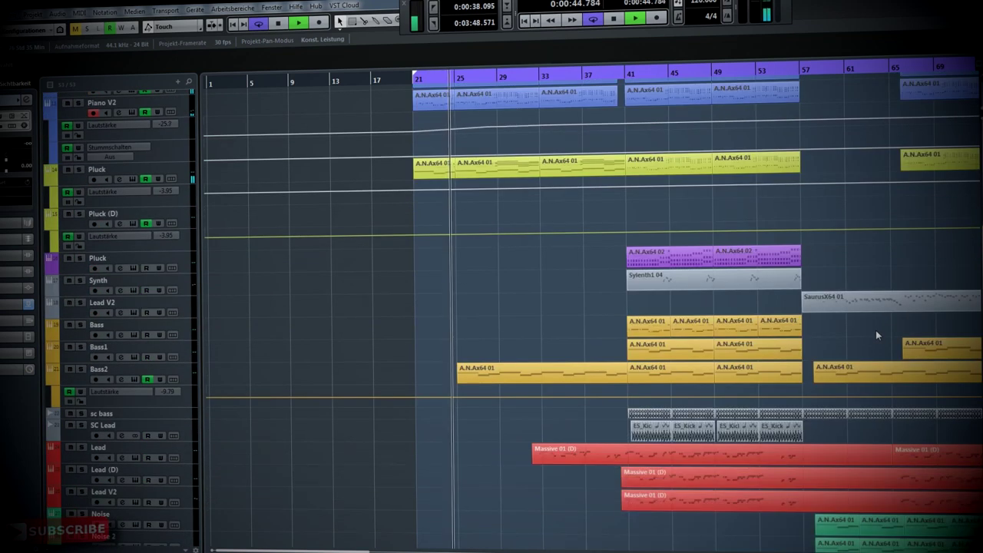
double_click(498, 172)
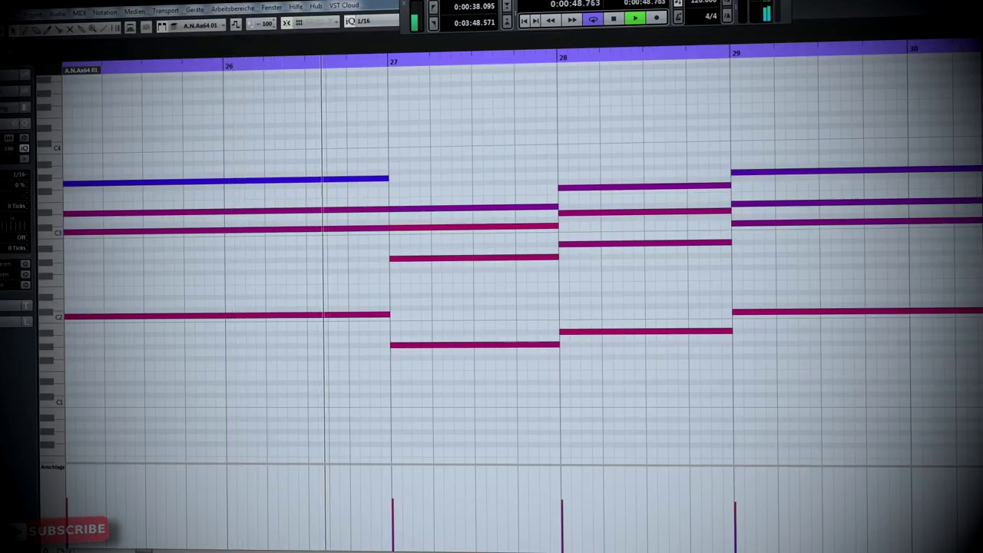
click(969, 3)
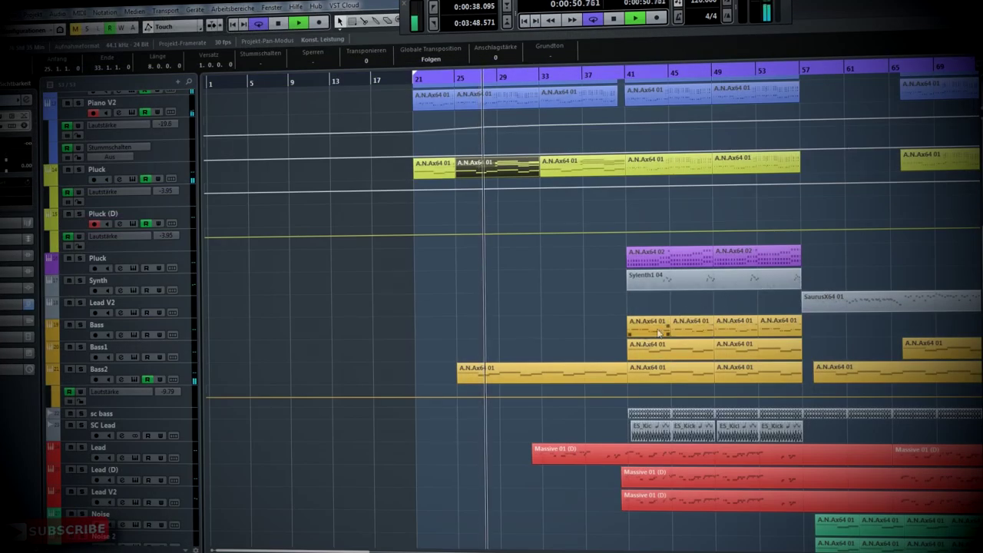
- Inspect the melody notes of the first Massive 01 (D) clip on the Lead track, return to the arrangement and deselect the clip
scroll(806, 384, down, 3)
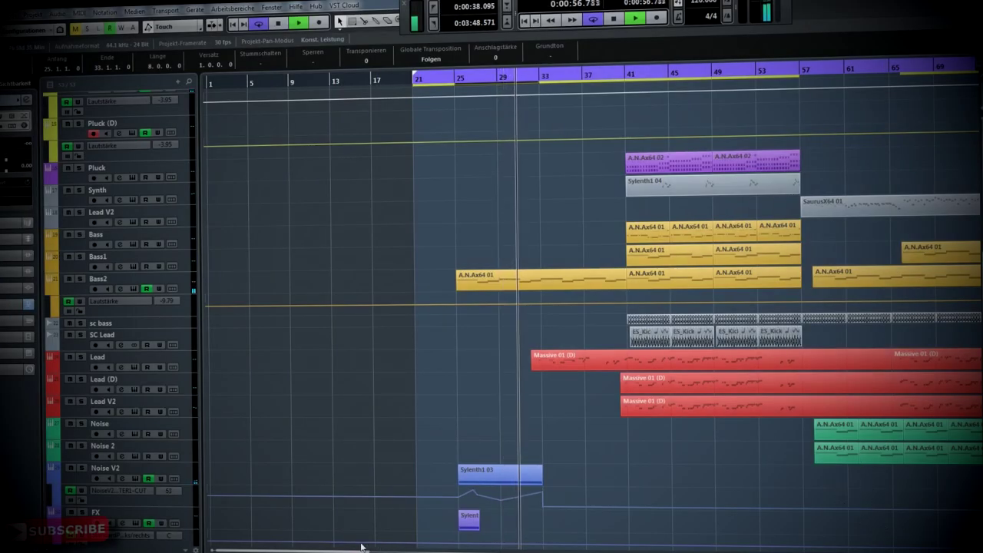
drag(363, 551, 404, 550)
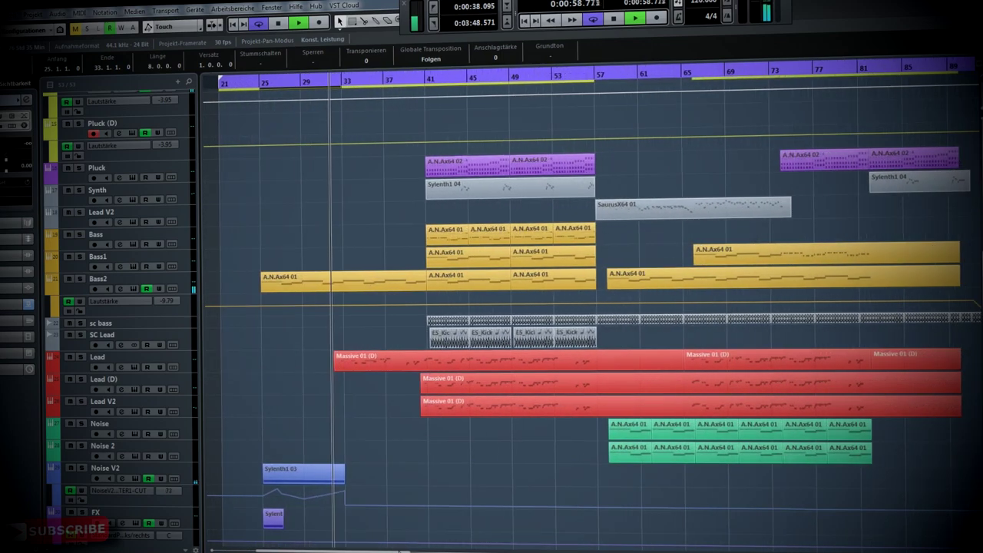
scroll(899, 487, down, 10)
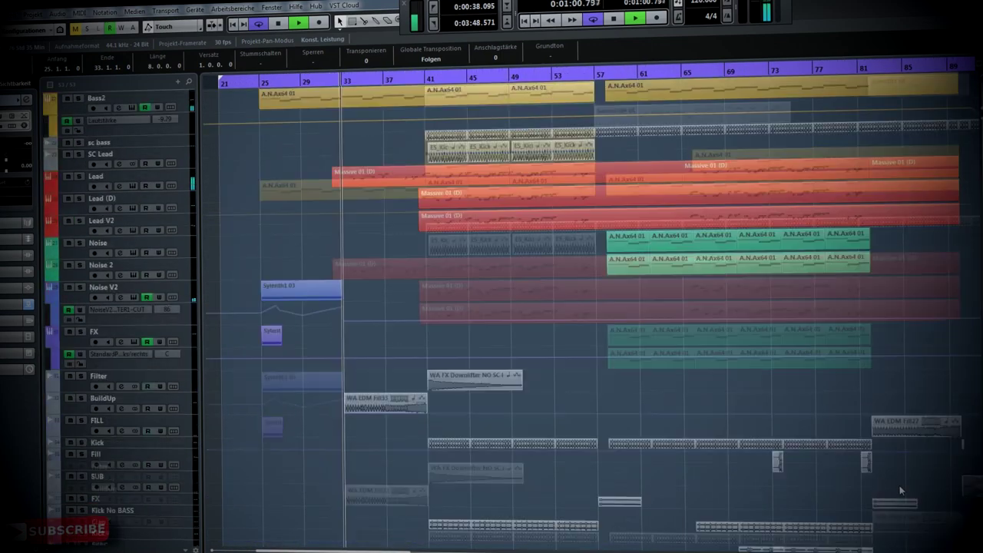
scroll(883, 481, up, 9)
scroll(880, 479, up, 10)
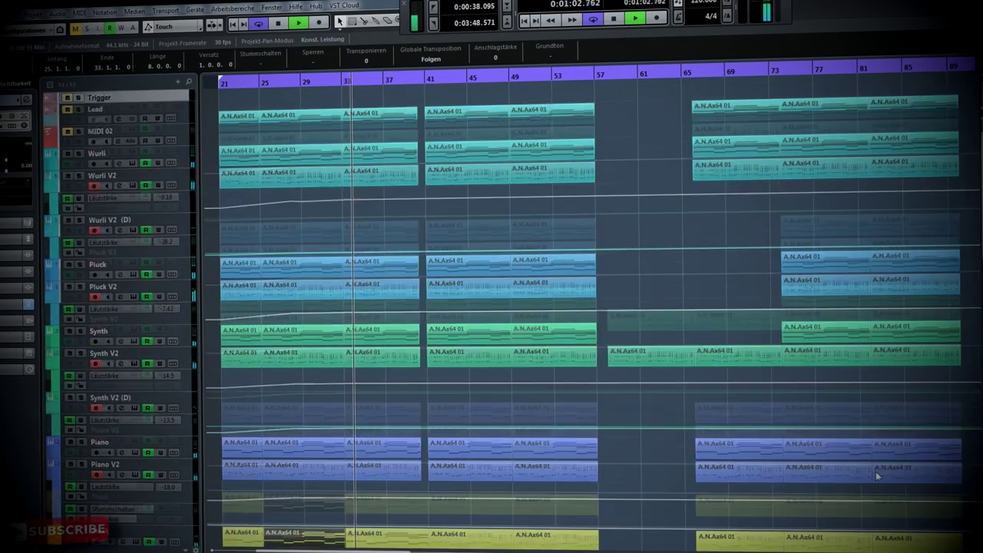
scroll(857, 470, down, 6)
double_click(422, 454)
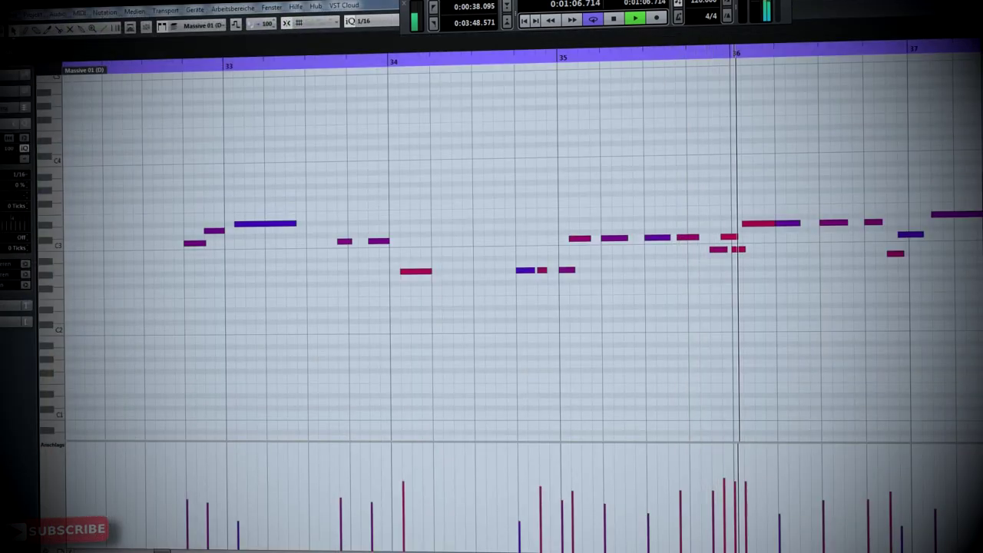
click(972, 2)
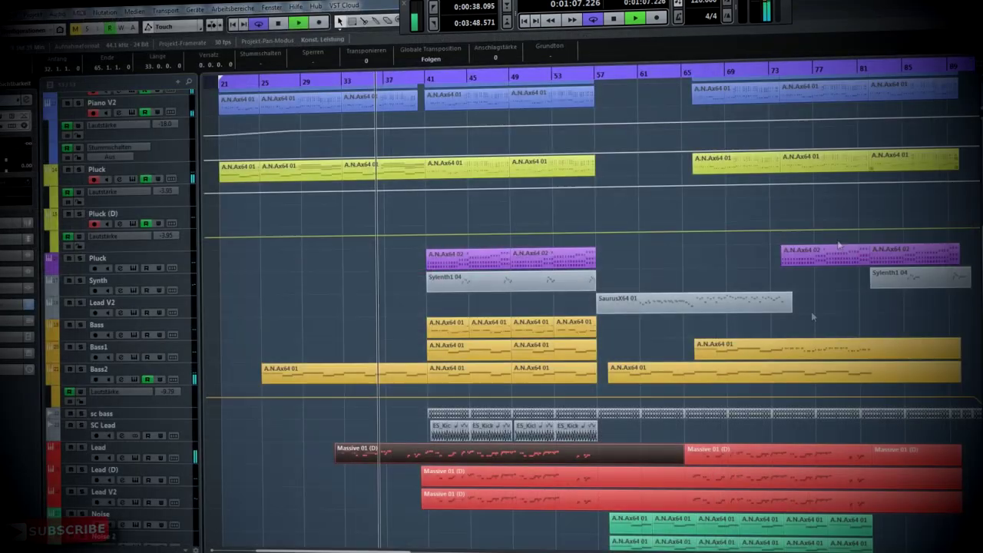
click(938, 309)
- View the notes of the purple Pluck track's A.N.Ax64 02 clip at bar 41, and return to the arrangement
scroll(592, 307, right, 5)
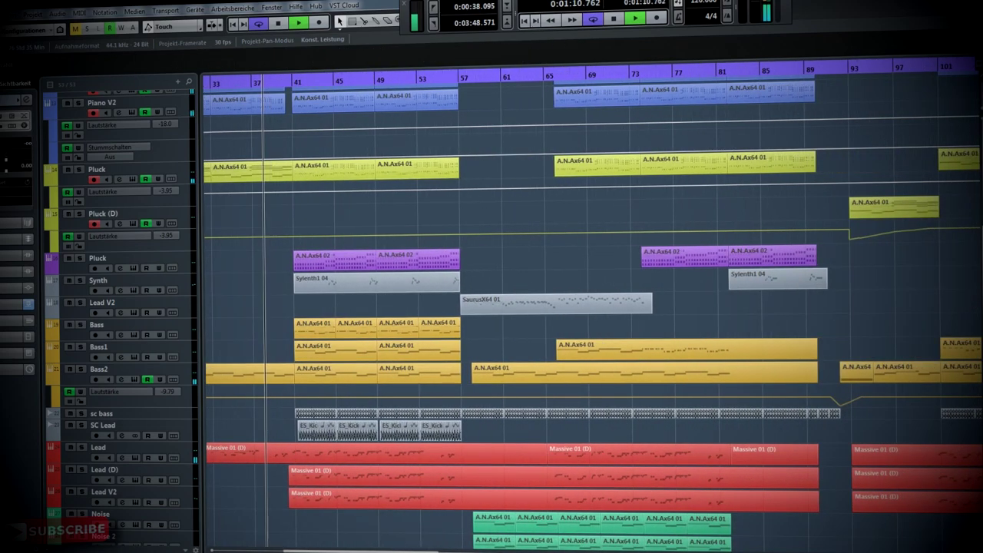
key(h)
key(h)
key(h)
key(h)
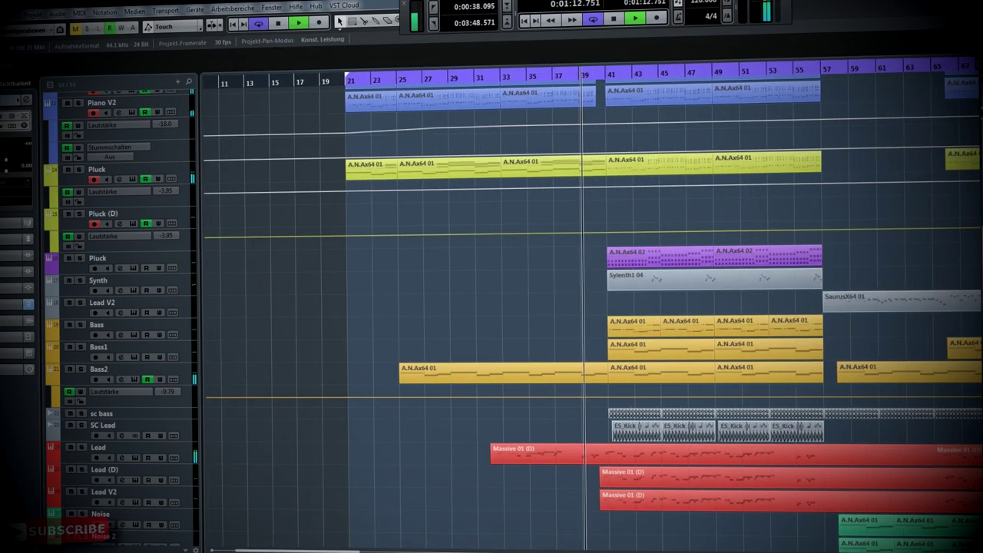
scroll(945, 253, right, 10)
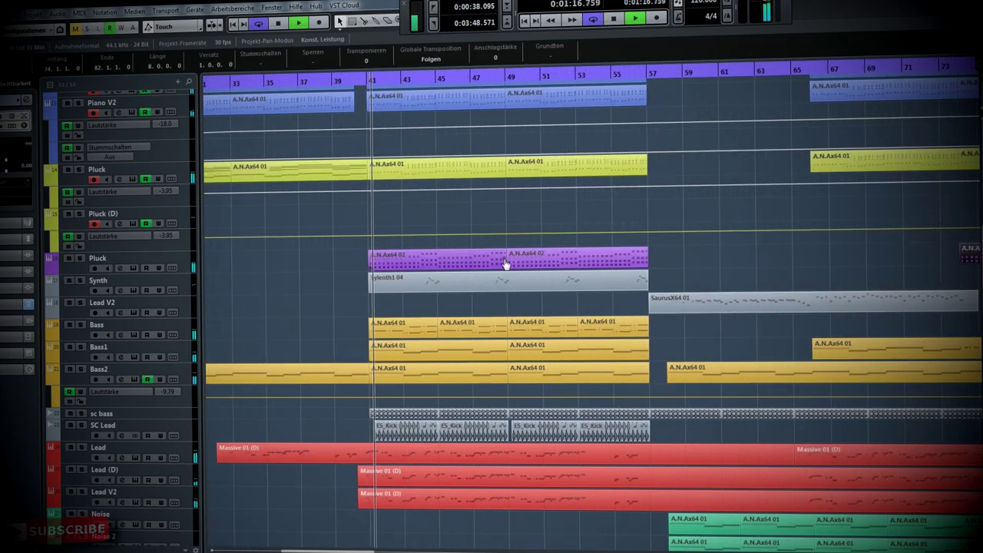
double_click(478, 263)
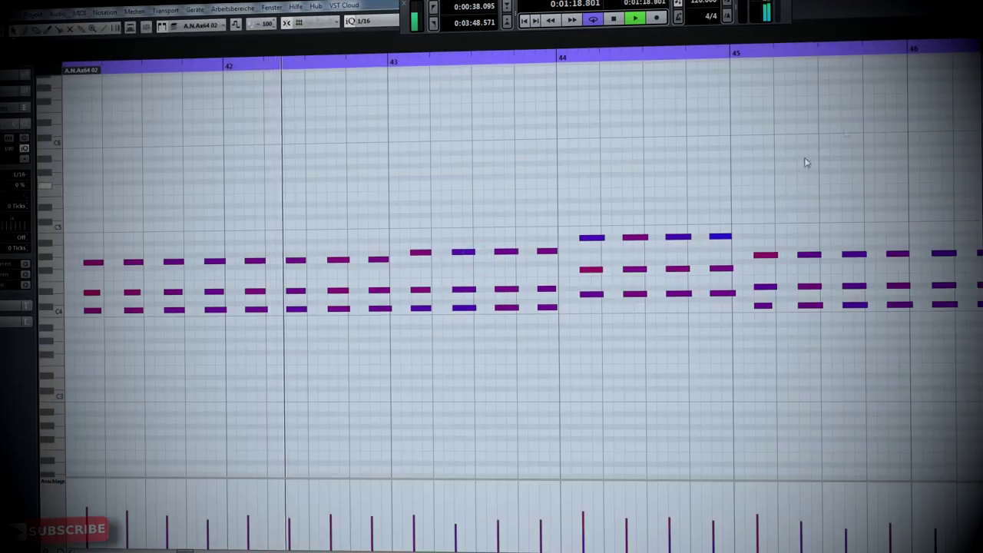
key(Return)
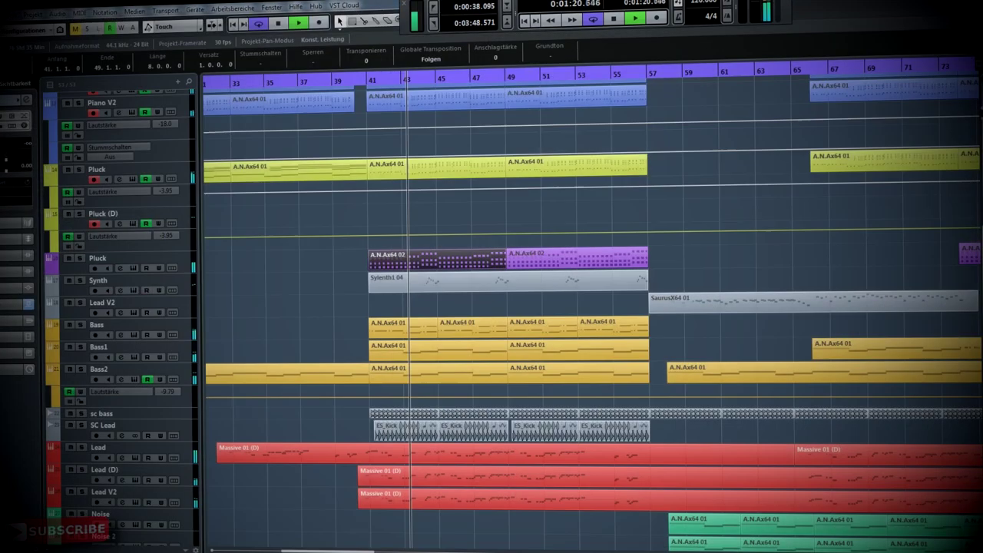
- View the rhythmic chord notes of the yellow Pluck clip at bar 41, return to the arrangement and deselect the clip
double_click(465, 172)
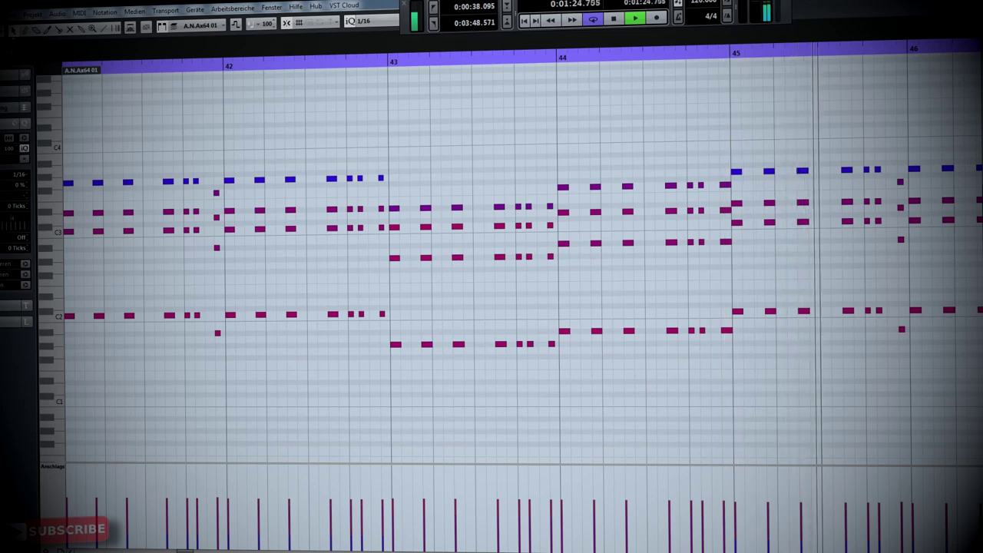
key(Return)
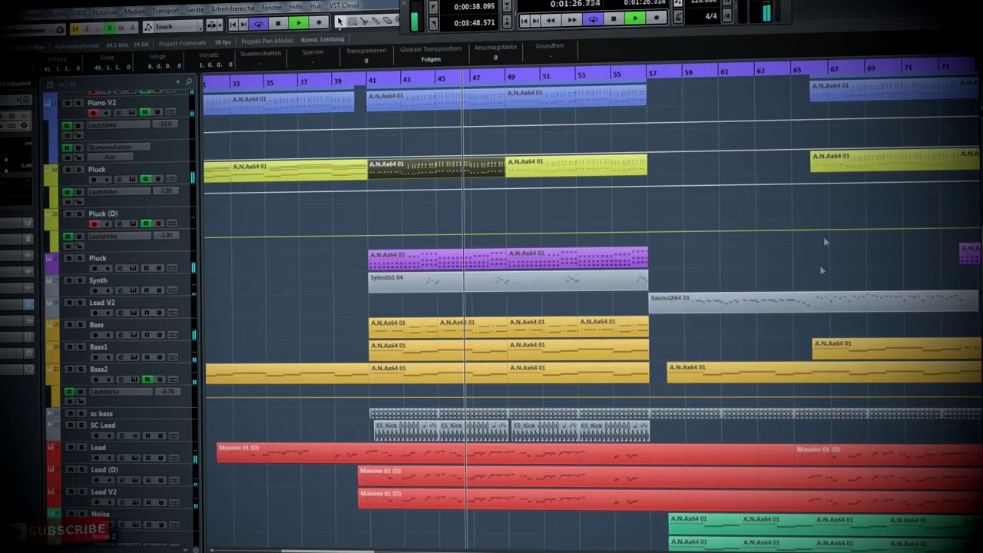
click(959, 329)
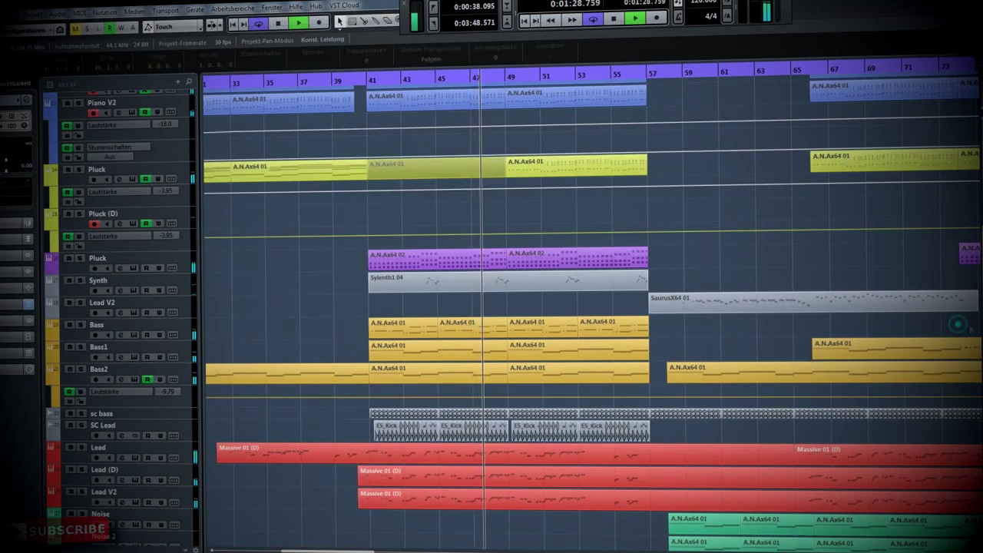
- Examine the bass, lead, noise, effects, drum and chord tracks in the arrangement from bar 41 onward
scroll(959, 329, right, 5)
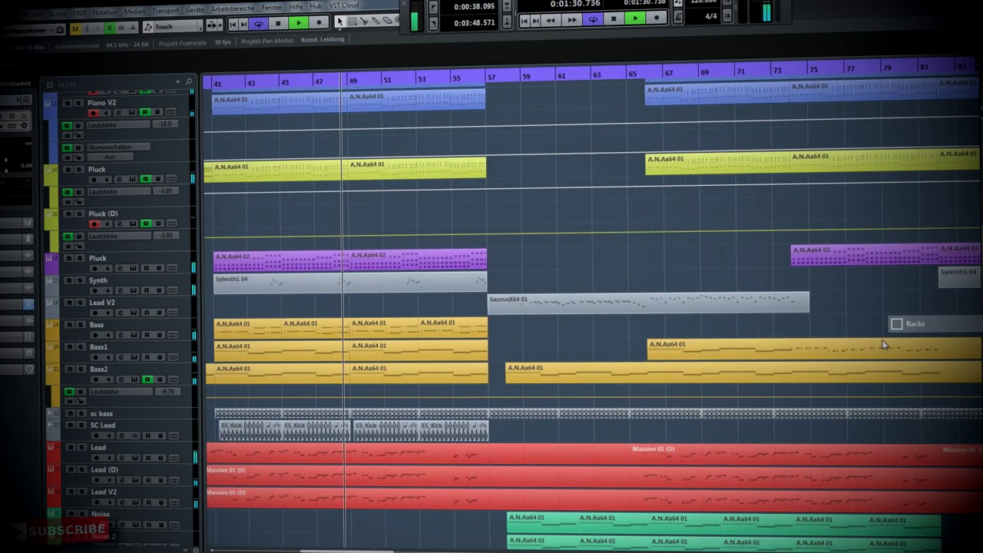
scroll(793, 344, down, 3)
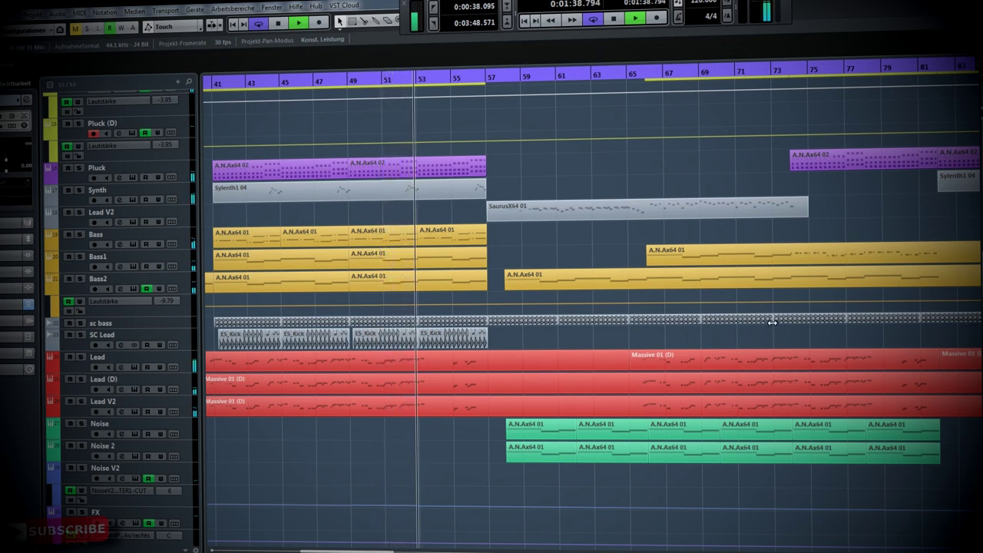
scroll(909, 303, down, 8)
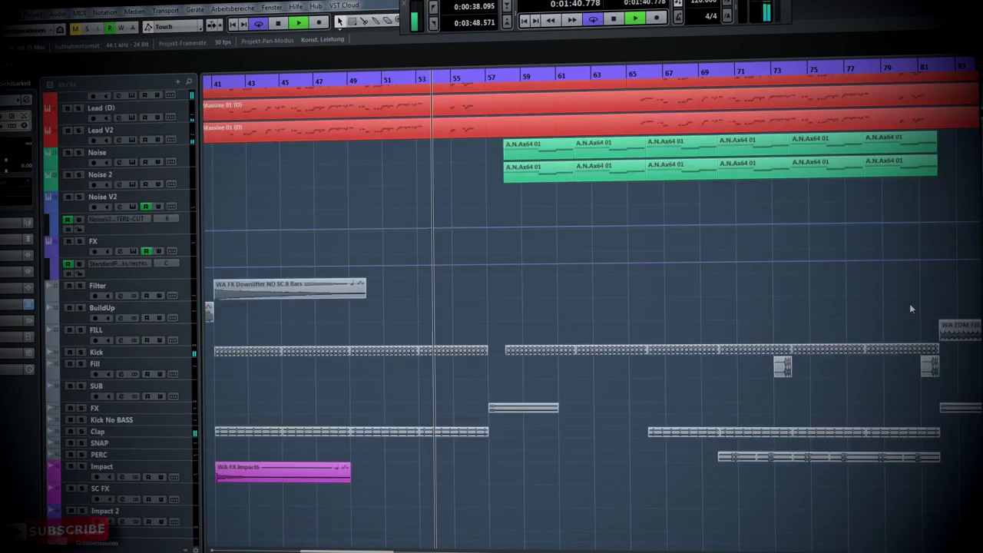
scroll(909, 303, up, 12)
scroll(895, 307, up, 4)
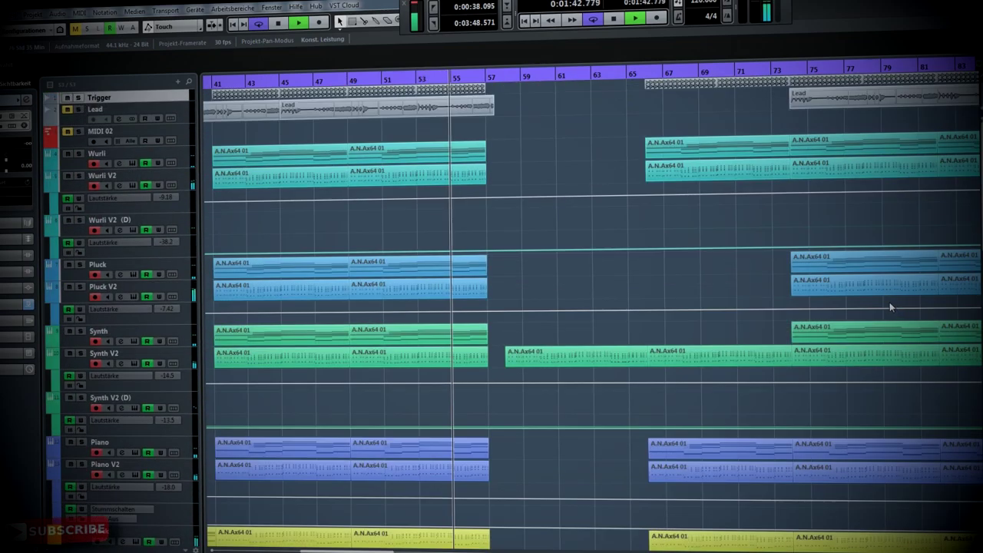
- View the notes of the Noise track's A.N.Ax64 01 clip at bar 62, return to the arrangement and deselect the clip
scroll(889, 307, down, 7)
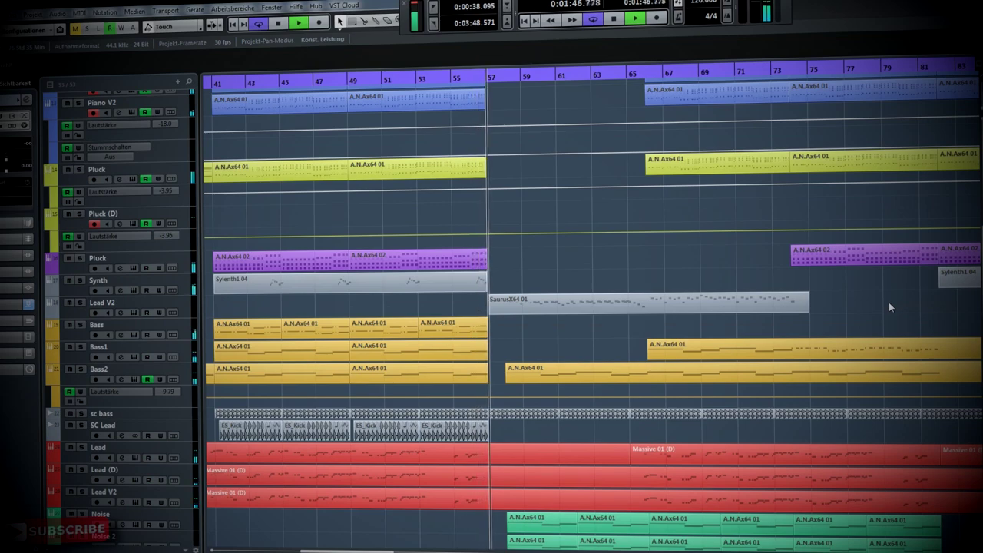
scroll(889, 307, down, 7)
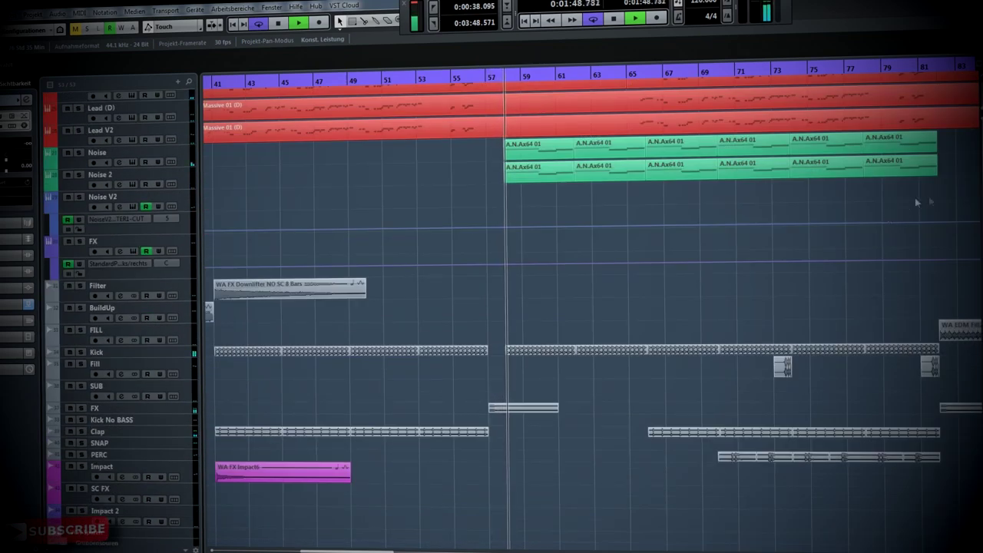
scroll(827, 208, right, 5)
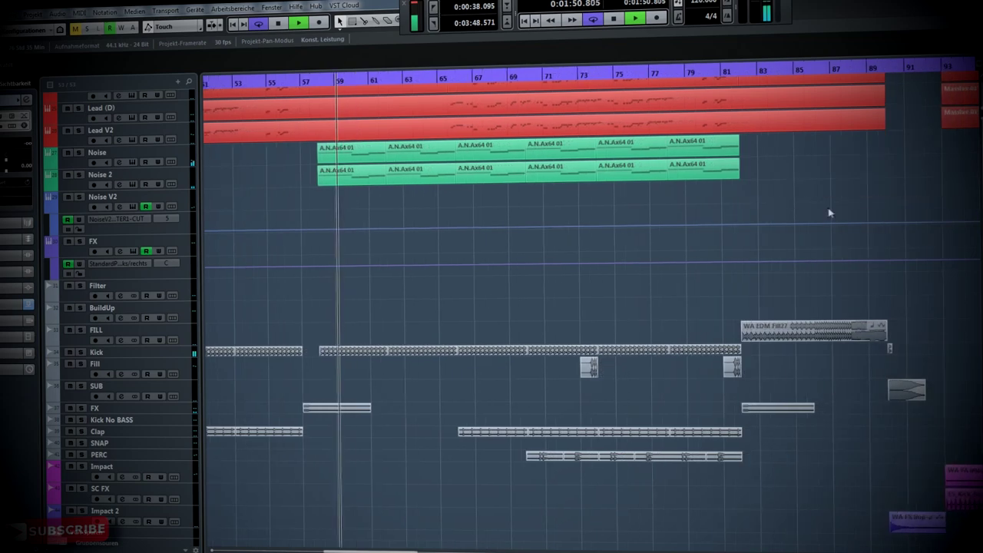
scroll(826, 208, up, 4)
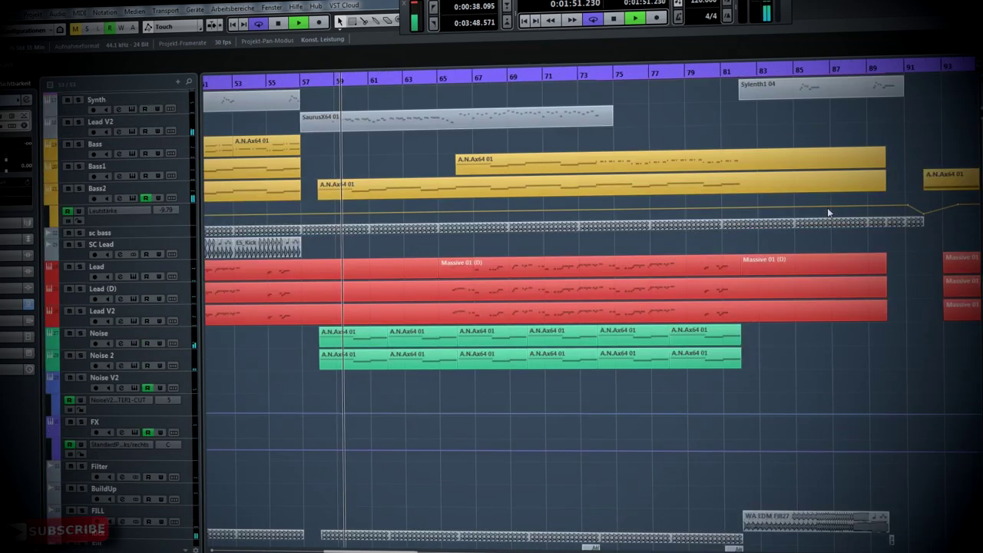
click(453, 339)
double_click(418, 342)
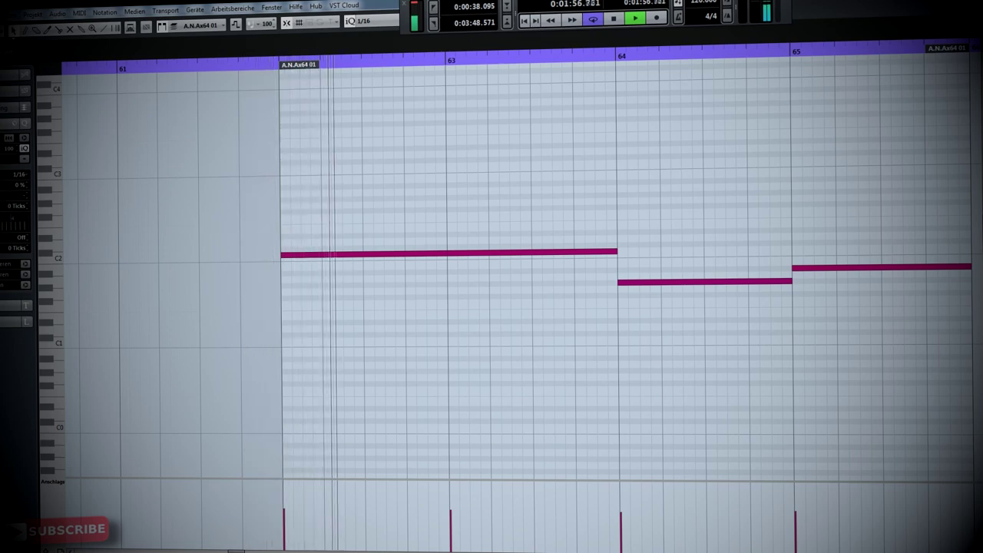
key(Return)
drag(918, 373, 976, 383)
- Examine the chord, bass, lead, noise, drum and effects tracks in the arrangement between bars 59 and 100
scroll(959, 381, up, 3)
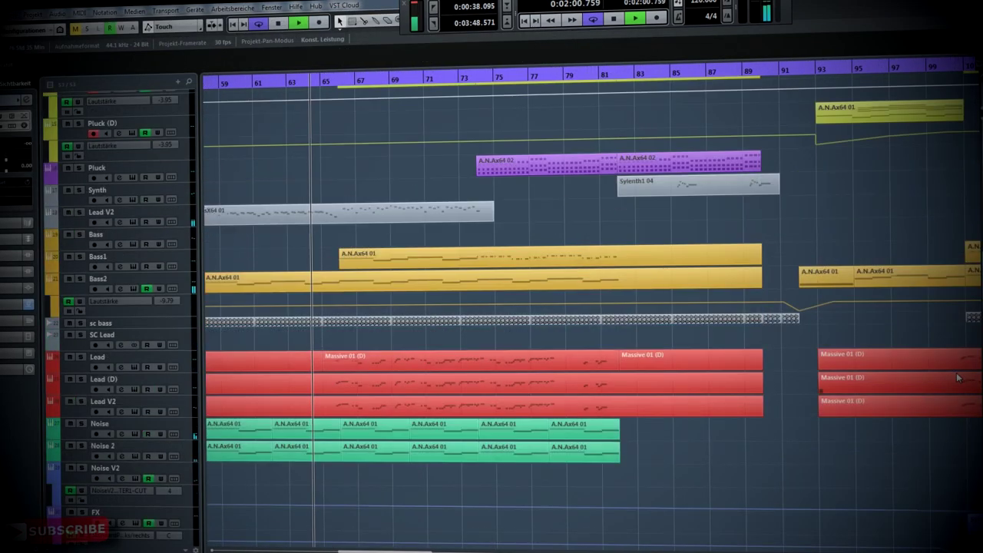
scroll(957, 377, up, 3)
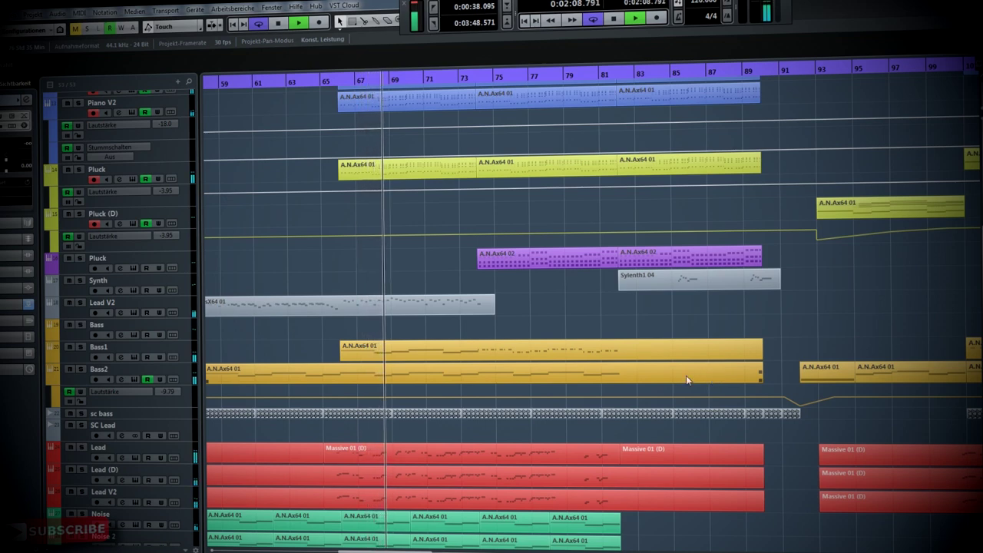
scroll(876, 331, up, 9)
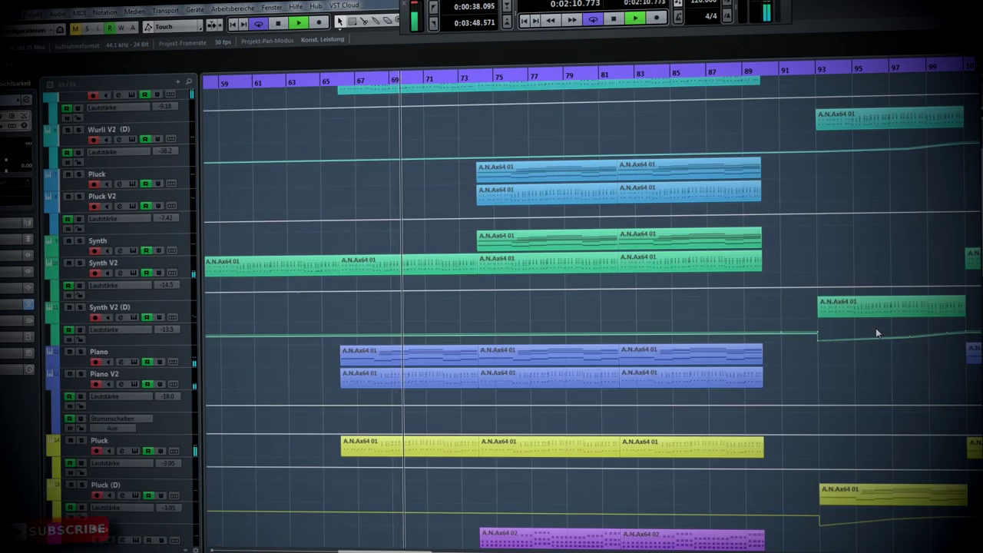
scroll(876, 328, up, 3)
scroll(869, 328, down, 9)
scroll(869, 324, down, 12)
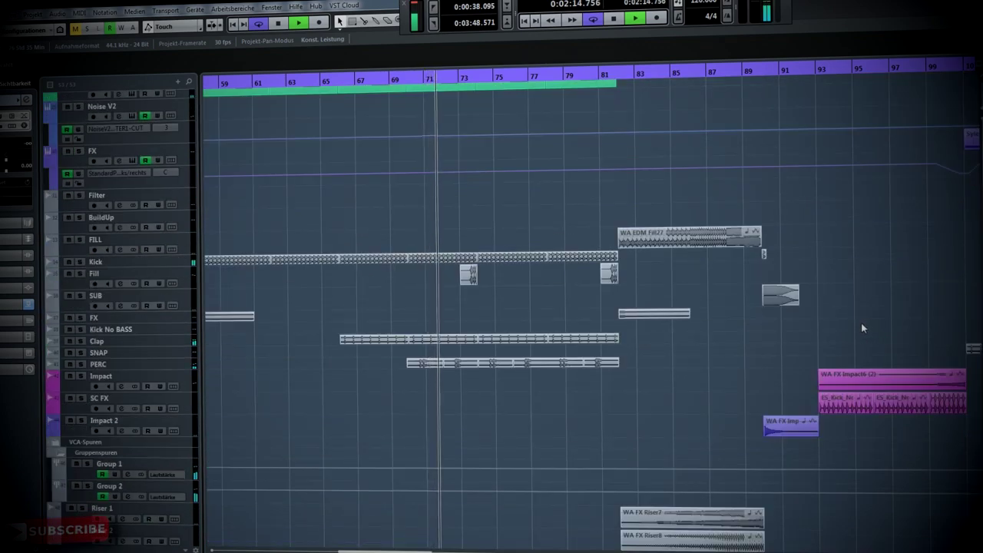
scroll(860, 322, down, 1)
scroll(859, 323, up, 3)
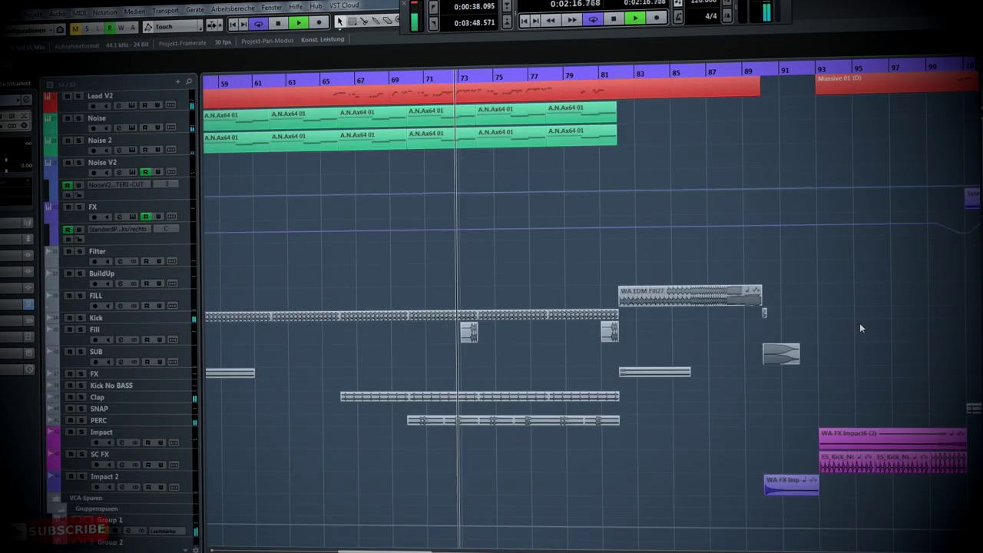
scroll(856, 322, up, 9)
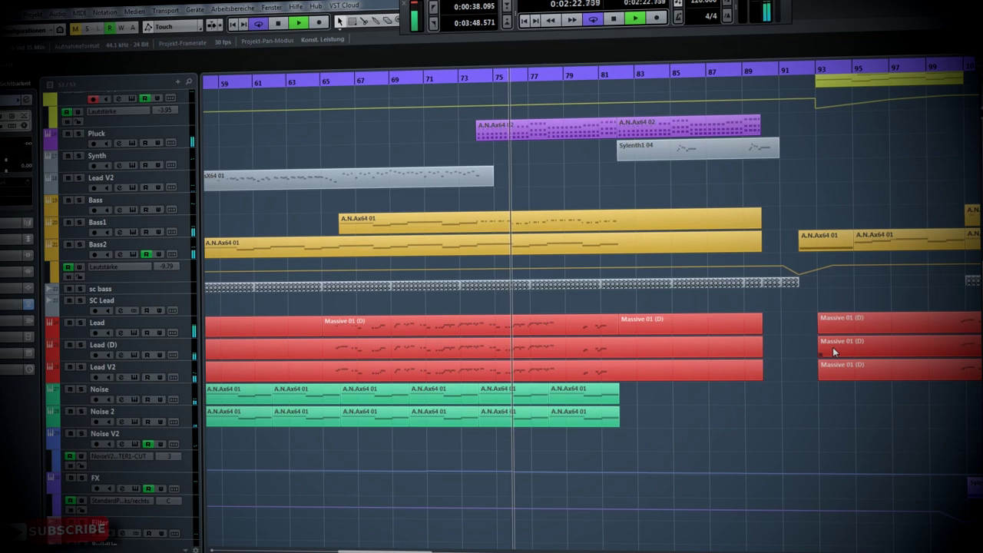
scroll(950, 155, right, 8)
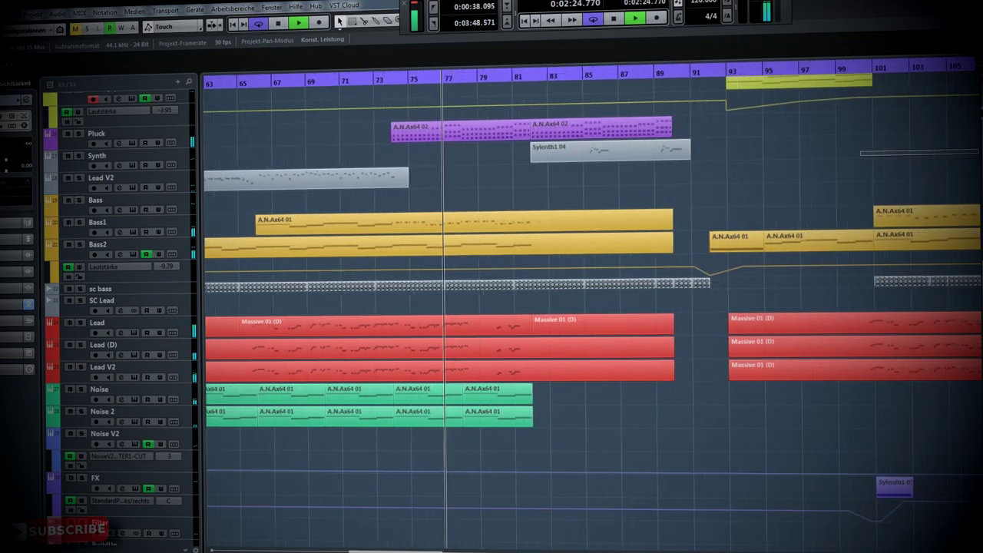
- Select the Synth track's Sylenth1 04 clip at bar 109 and examine the chord, bass, lead, drum and effects tracks from bar 71 onward
click(921, 145)
scroll(813, 164, up, 10)
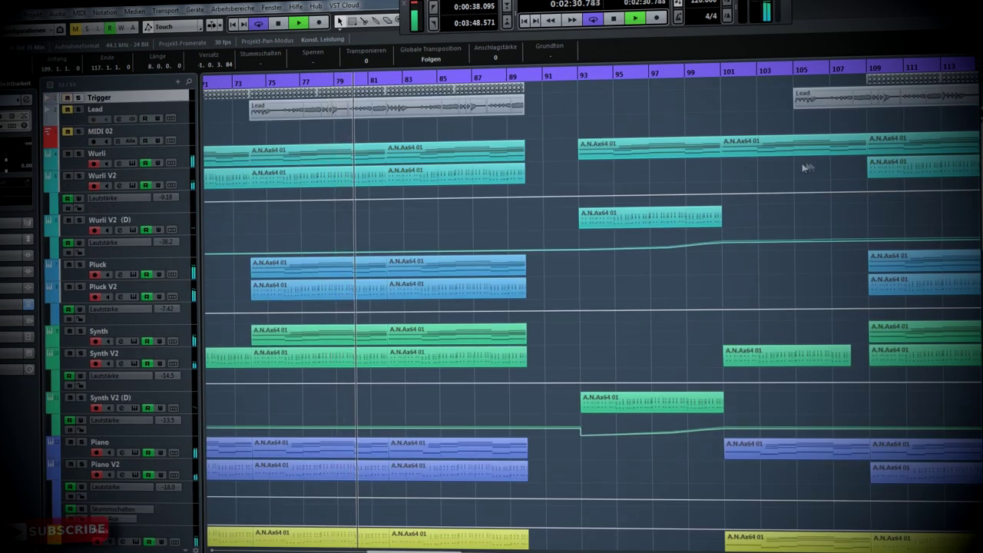
scroll(791, 163, down, 4)
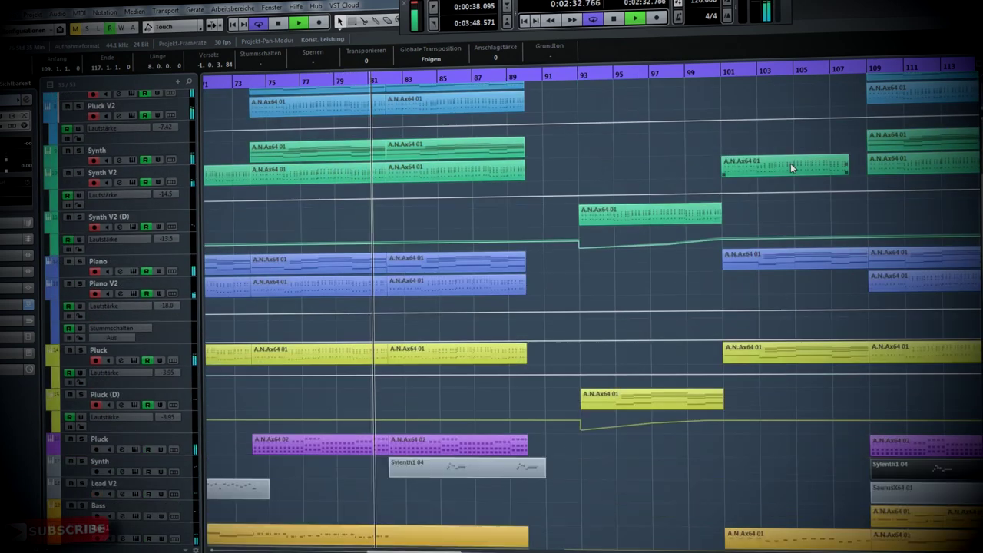
scroll(790, 163, down, 2)
scroll(785, 157, down, 10)
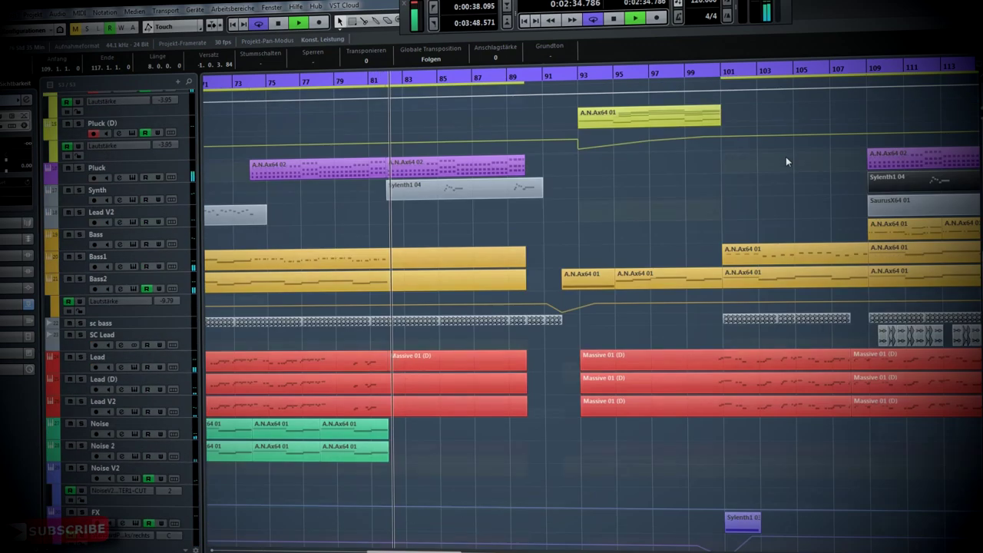
scroll(785, 159, down, 3)
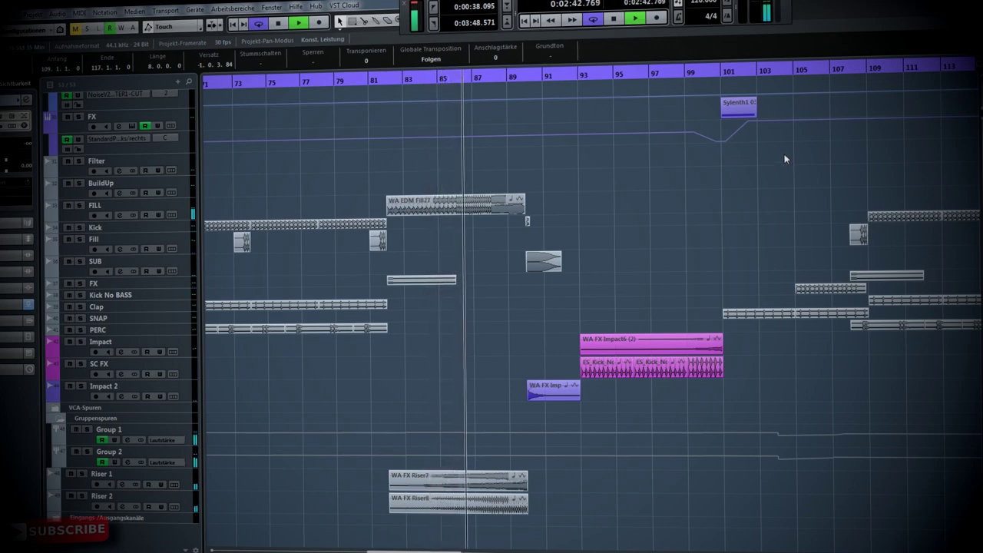
scroll(784, 159, up, 6)
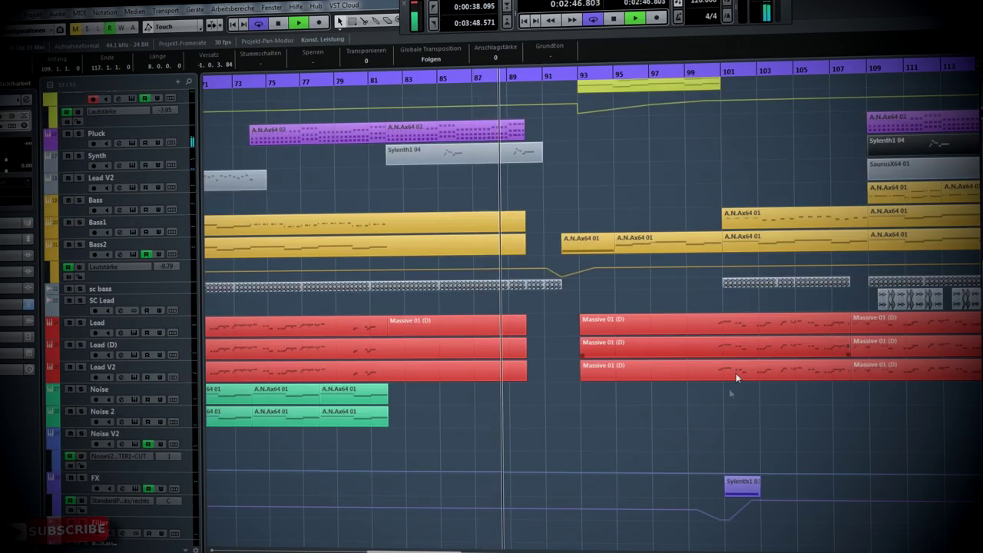
scroll(722, 392, up, 2)
scroll(708, 388, down, 1)
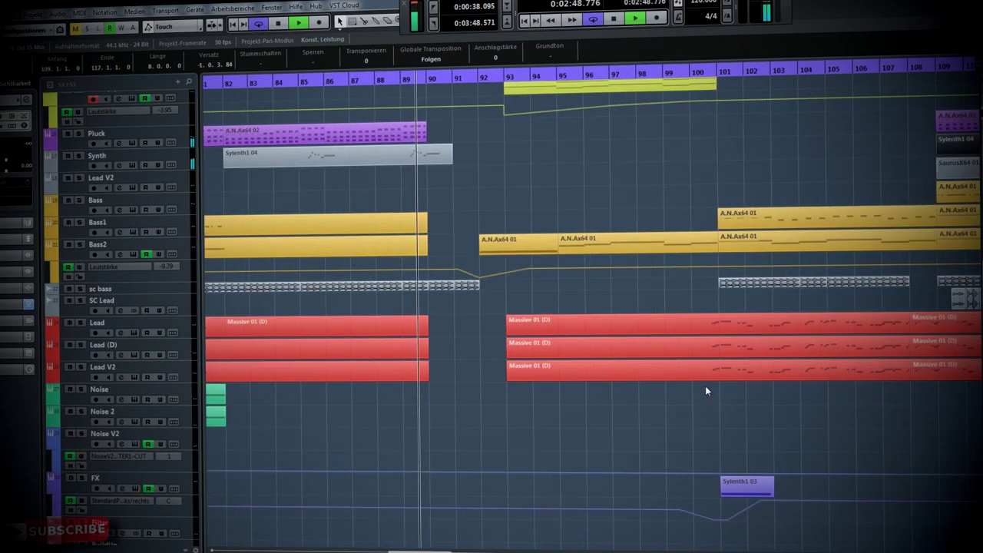
scroll(705, 385, down, 2)
scroll(703, 383, down, 5)
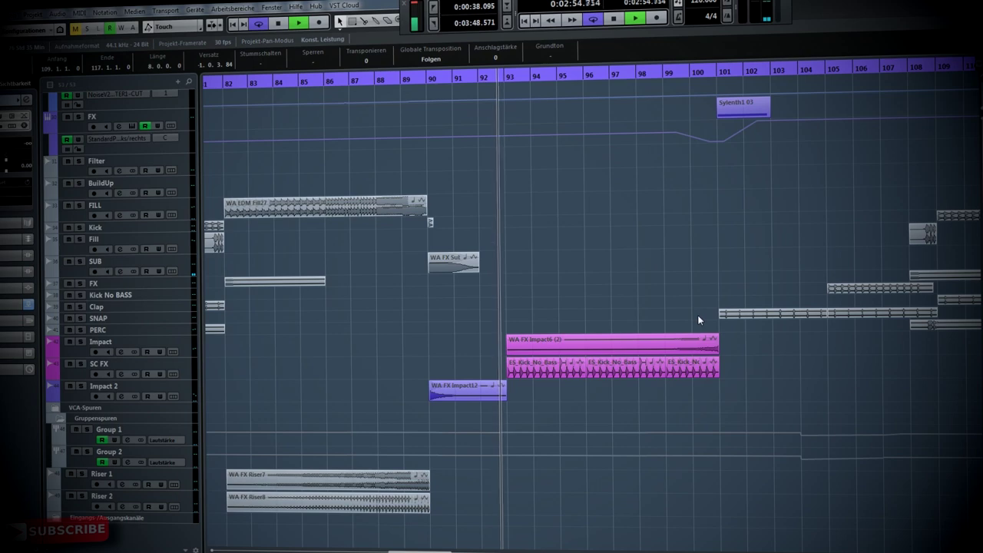
- View the rhythmic chord notes of the Synth V2 (D) track's A.N.Ax64 01 clip at bar 93, and return to the arrangement
scroll(889, 239, up, 5)
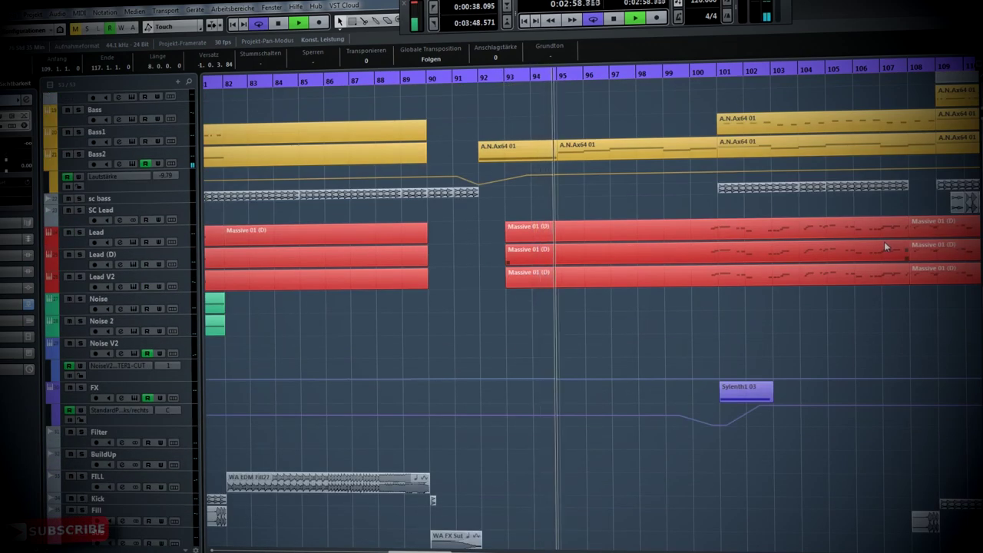
scroll(880, 241, up, 4)
scroll(877, 241, up, 10)
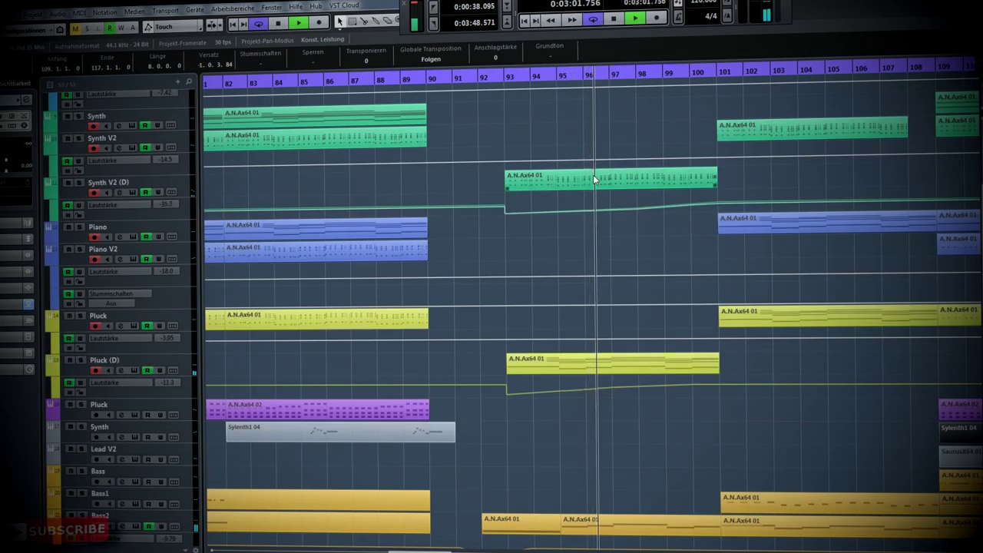
double_click(592, 179)
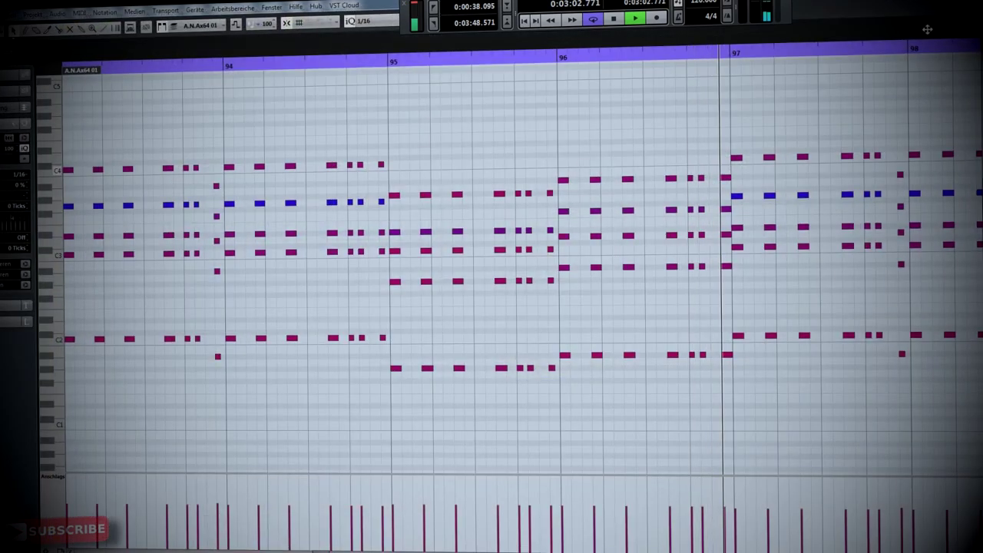
key(Return)
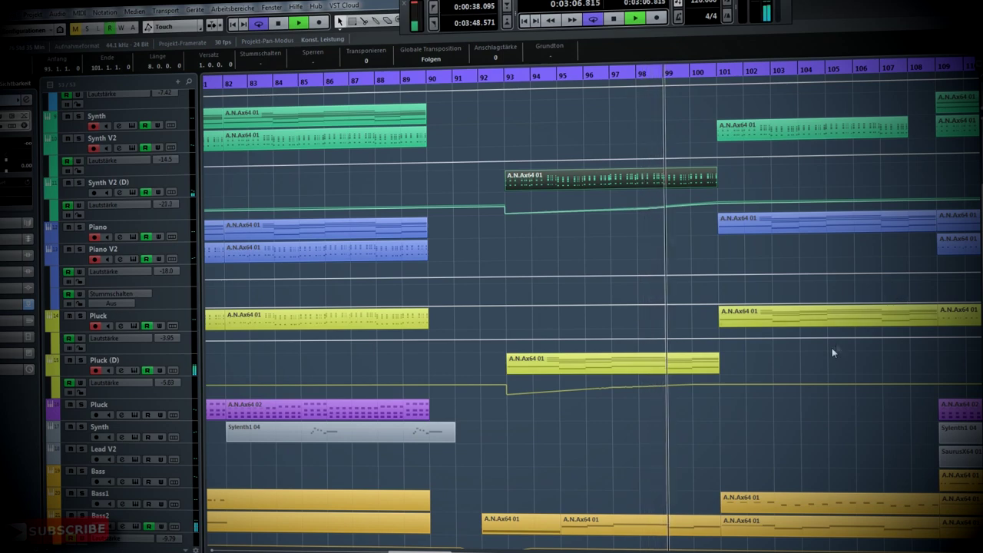
- Examine the chord, bass, lead and effects tracks in the closing section of the arrangement, up to bar 120
scroll(831, 349, up, 4)
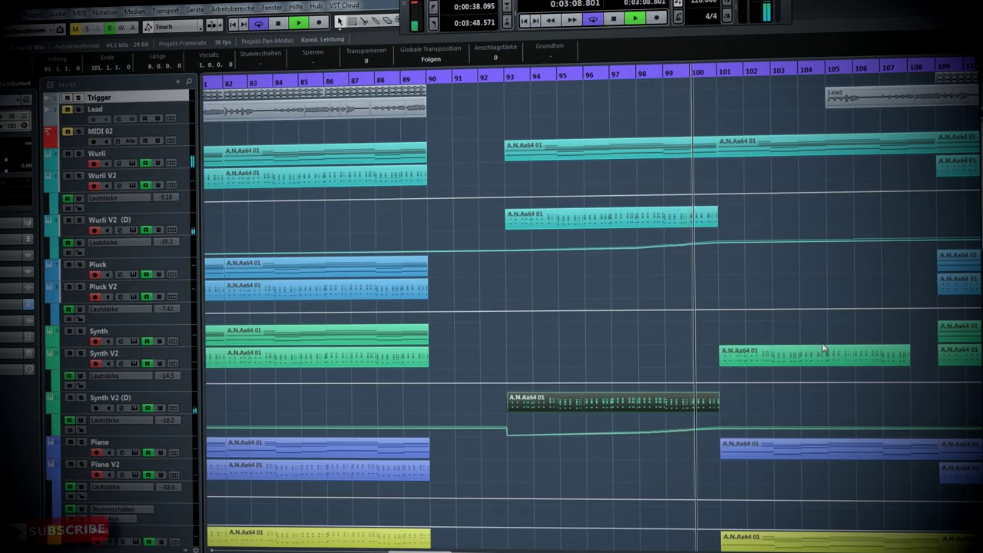
scroll(821, 340, down, 3)
scroll(821, 341, down, 2)
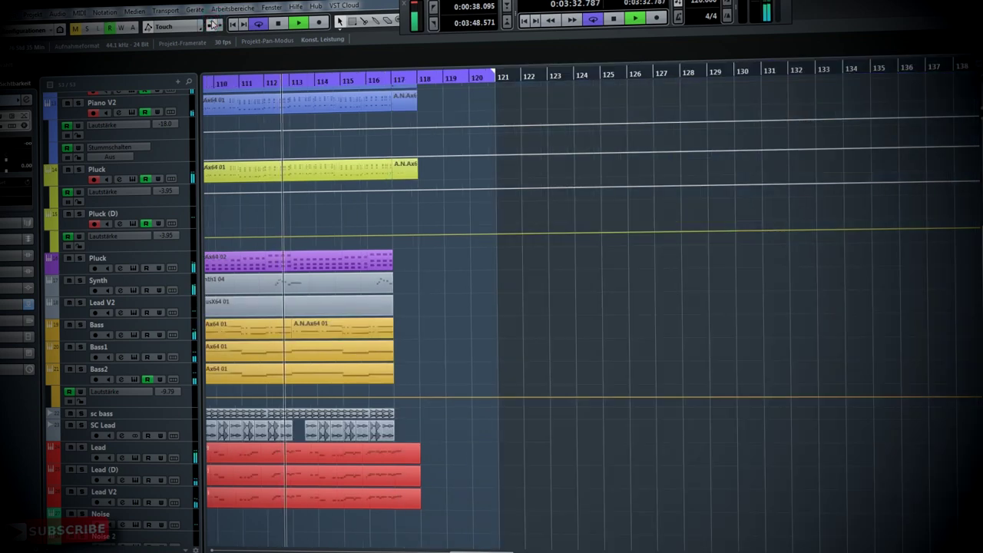
scroll(277, 433, down, 2)
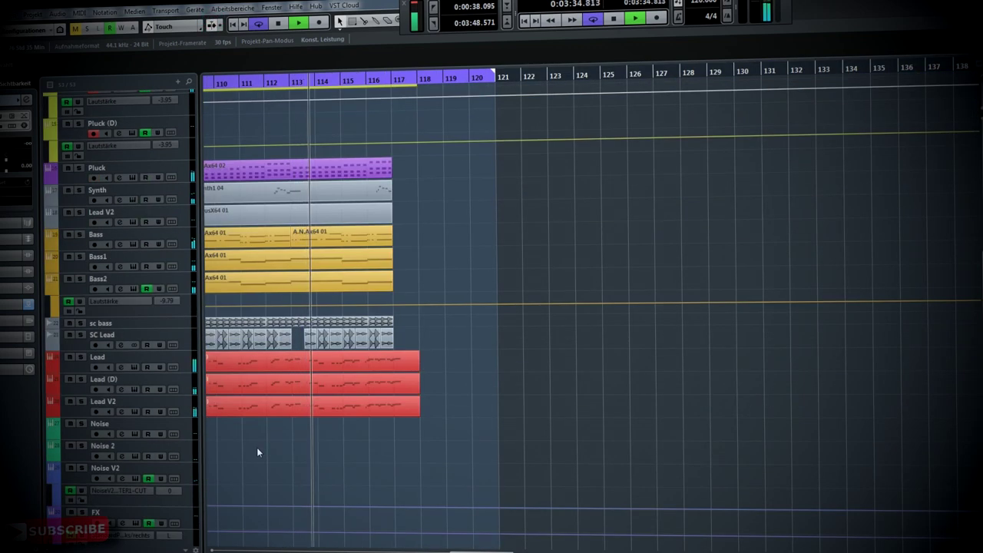
scroll(256, 452, left, 5)
scroll(710, 462, down, 4)
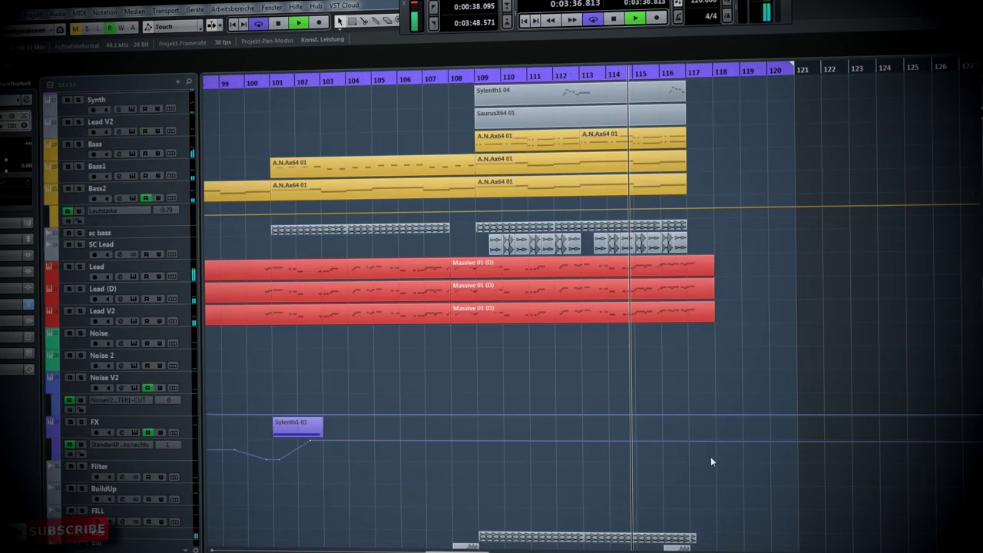